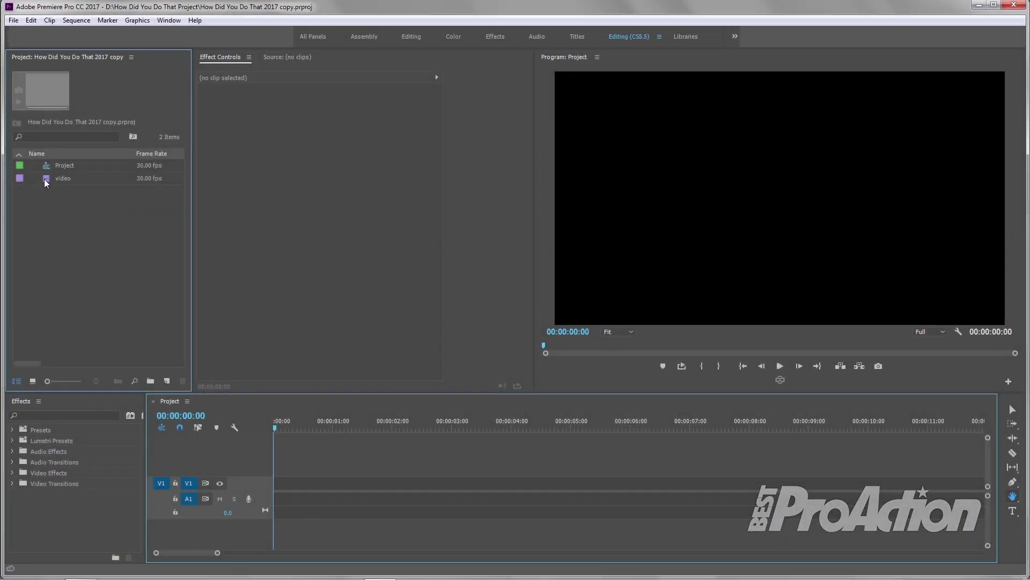
Place the beach portrait clip on V1, park the playhead at 00:00:05:03 and zoom the timeline in
left_click(44, 178)
mouse_move(44, 178)
left_mouse_down()
mouse_move(217, 339)
mouse_move(275, 487)
left_mouse_up()
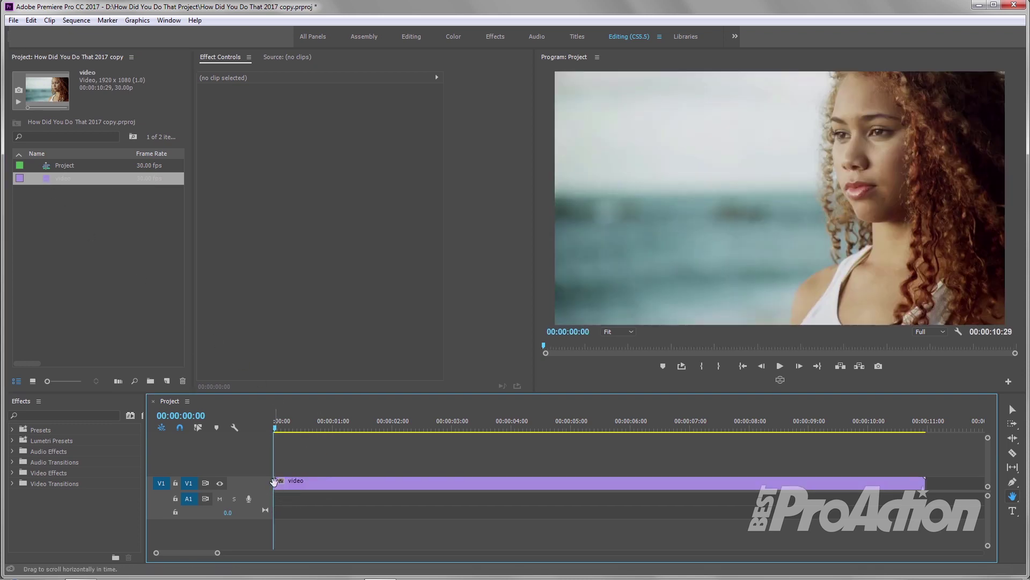
left_click(579, 430)
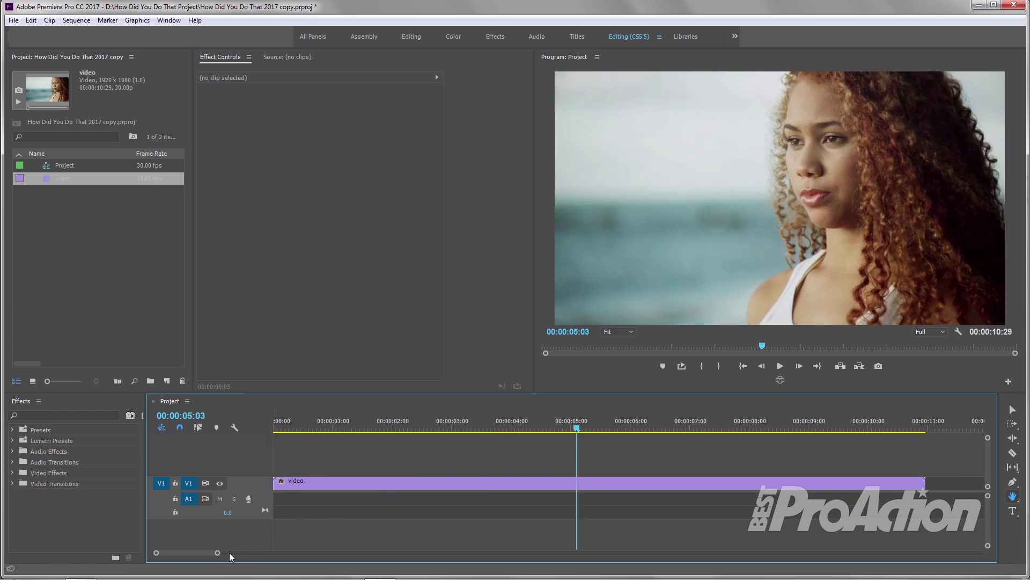
left_click_drag(217, 554, 174, 552)
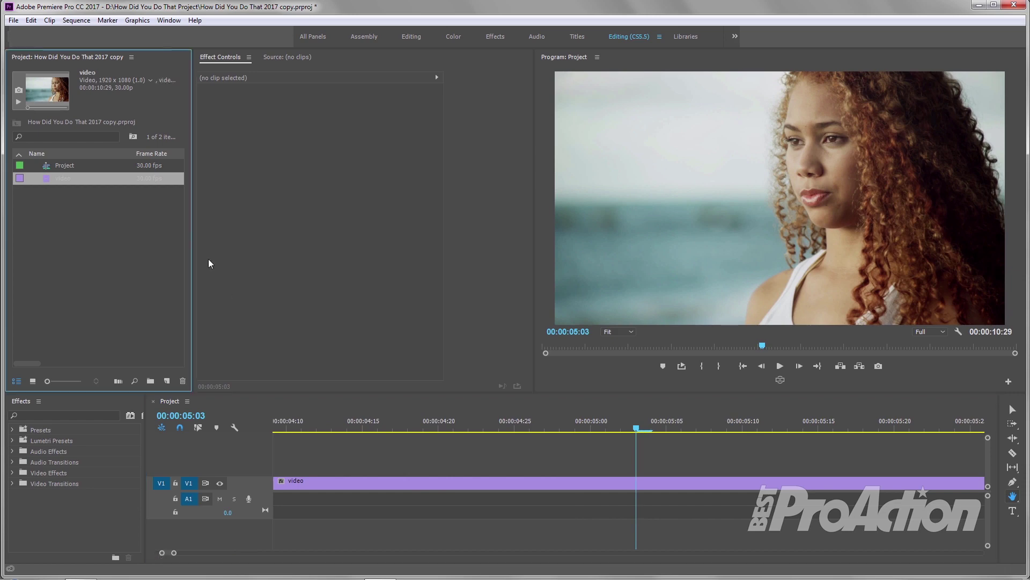
left_click(13, 20)
mouse_move(113, 33)
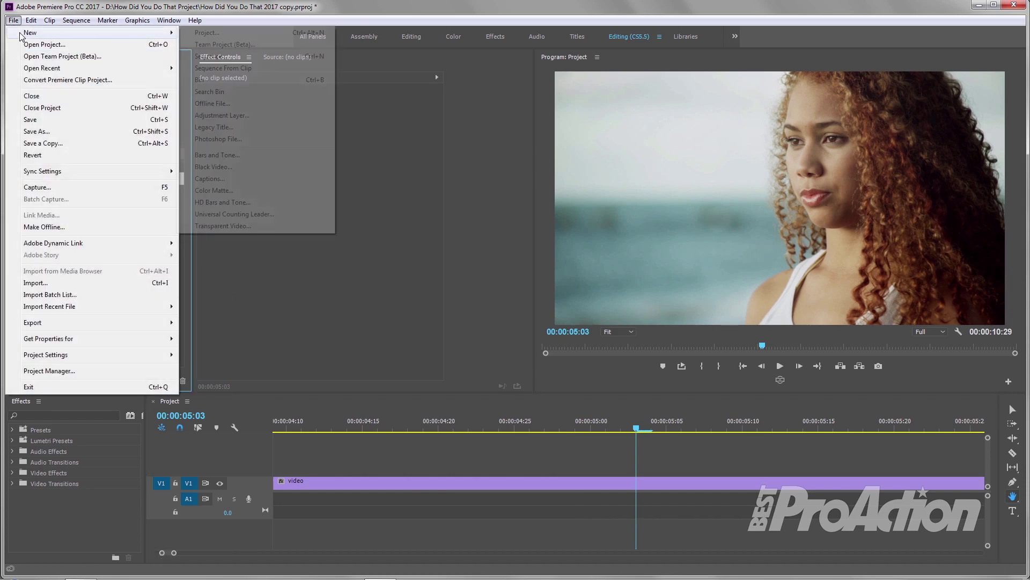
Create a new 1920x1080 legacy title named 'flash'
left_click(204, 129)
type("flash")
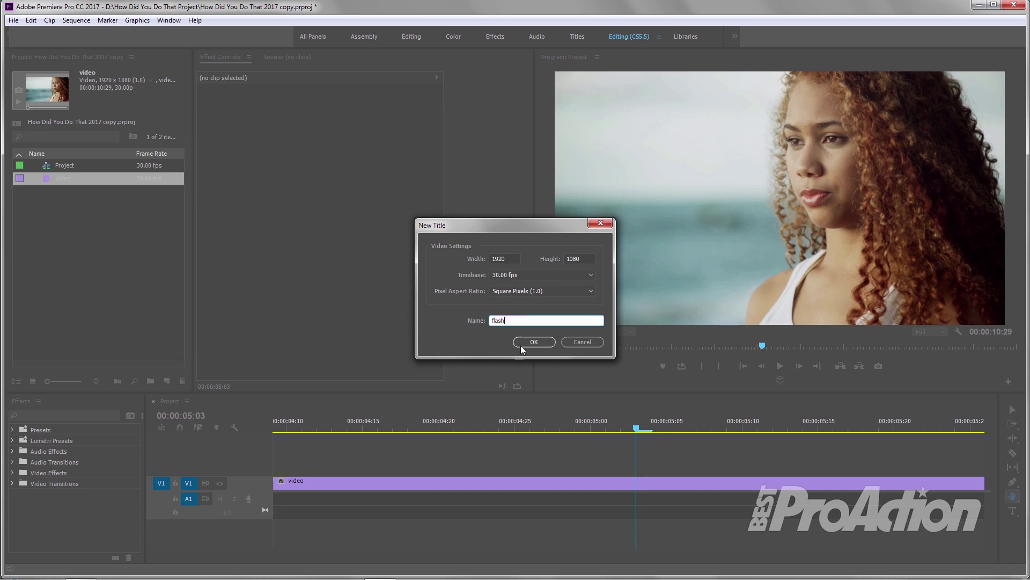
left_click(521, 344)
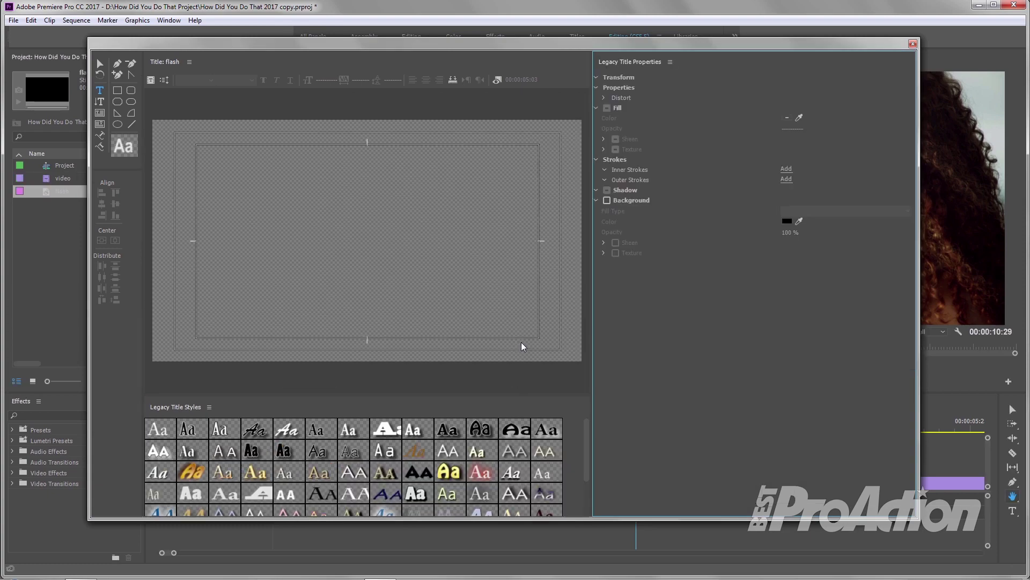
Give the flash title a solid white background
left_click(607, 201)
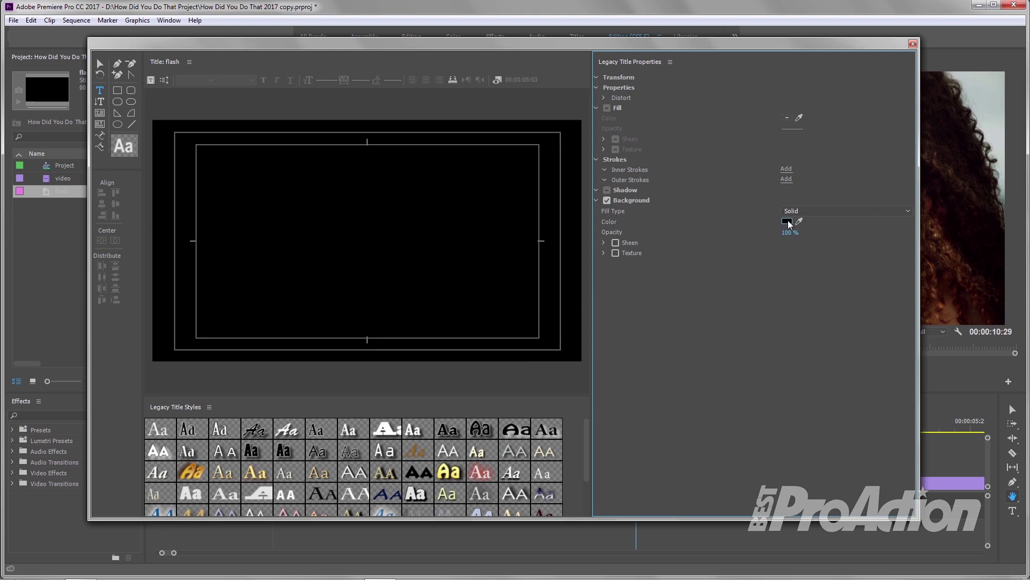
left_click(787, 221)
left_click(397, 378)
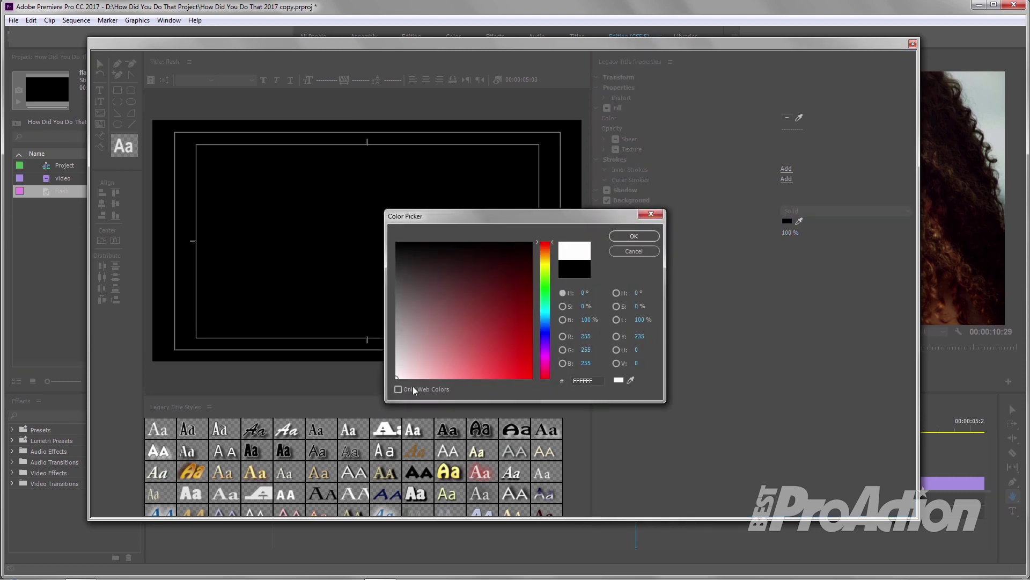
left_click(633, 236)
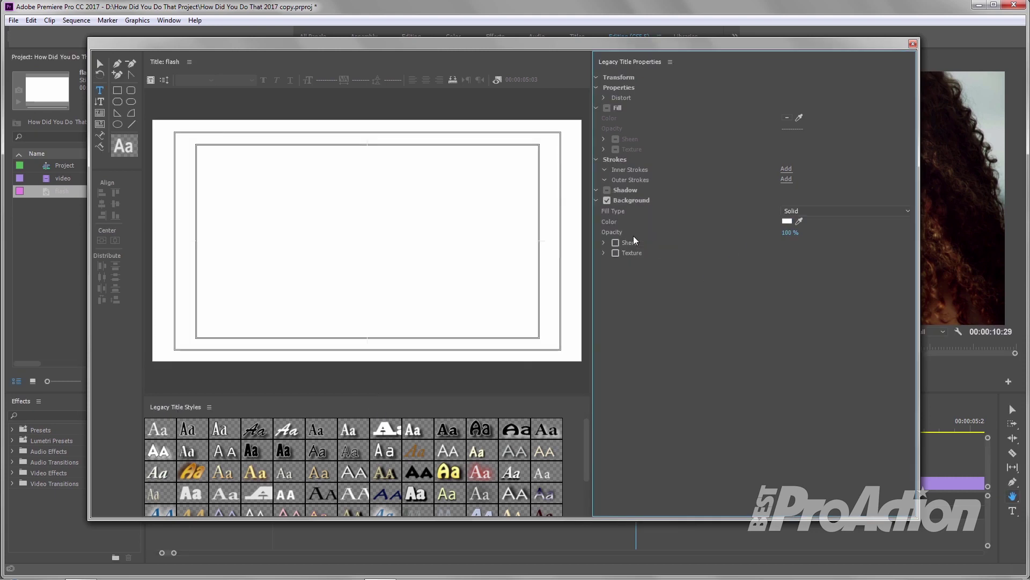
Add the text FLASH on the canvas and colour it black
left_click(99, 91)
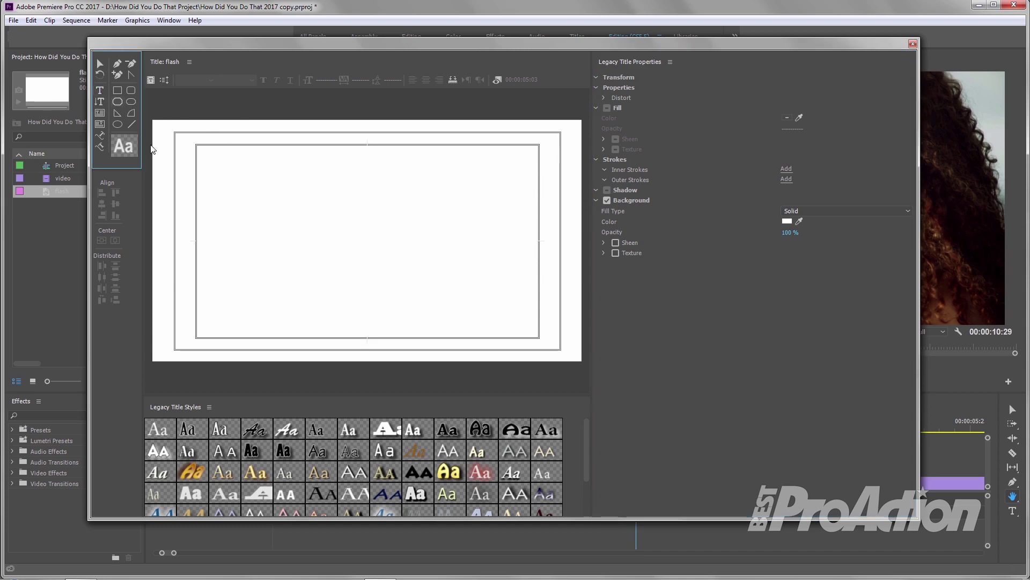
left_click(278, 244)
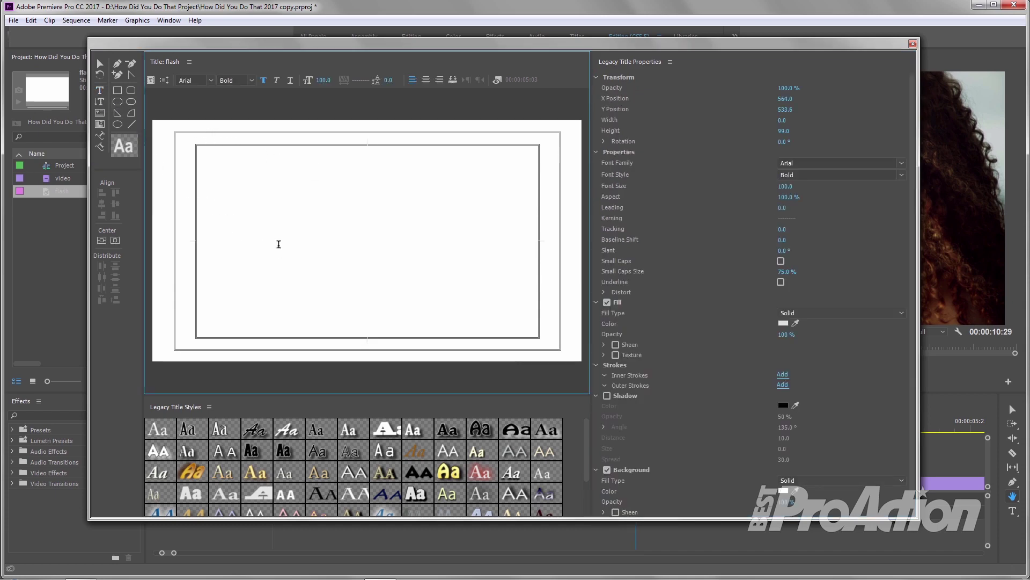
type("F")
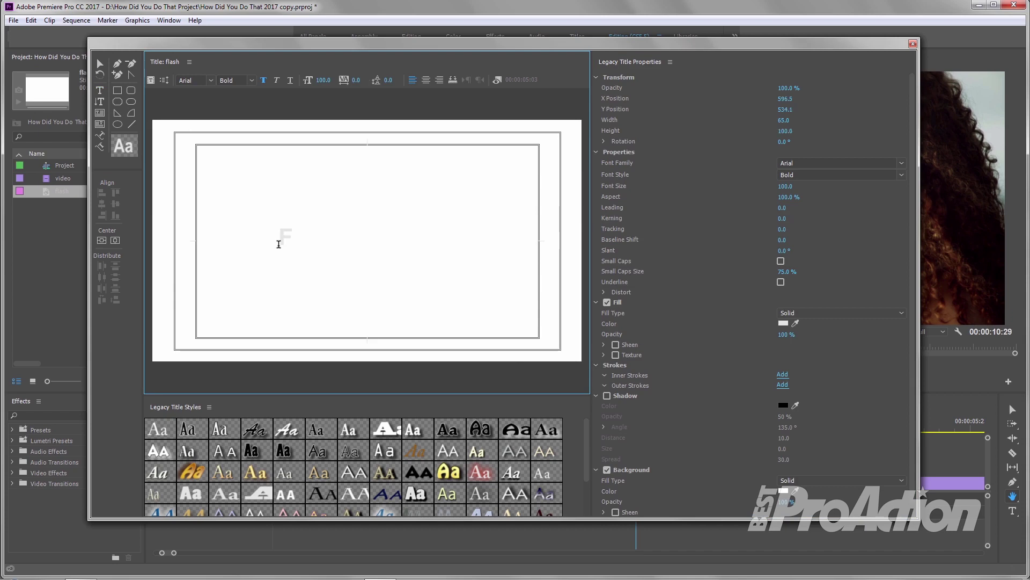
type("LASH")
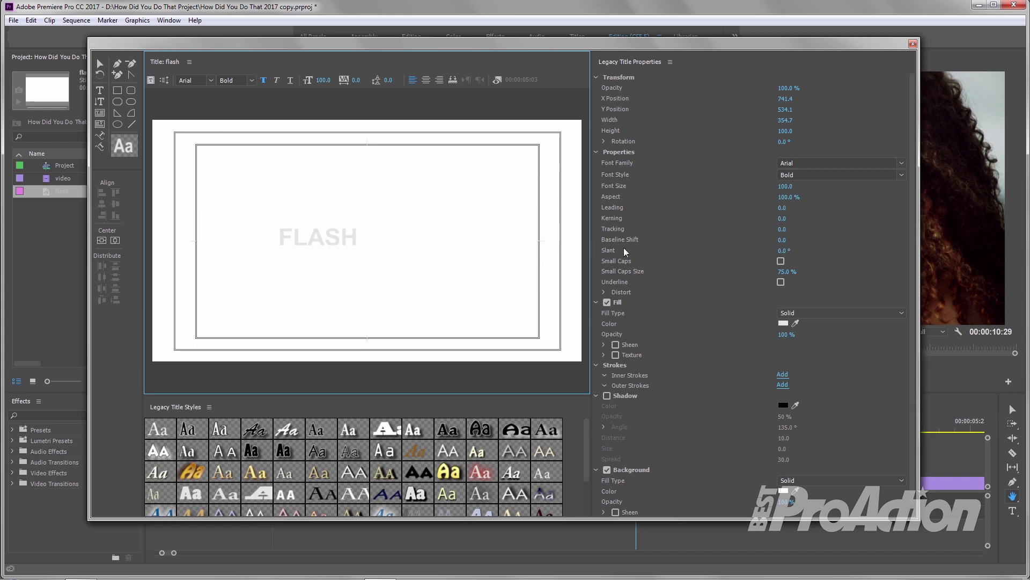
left_click(783, 323)
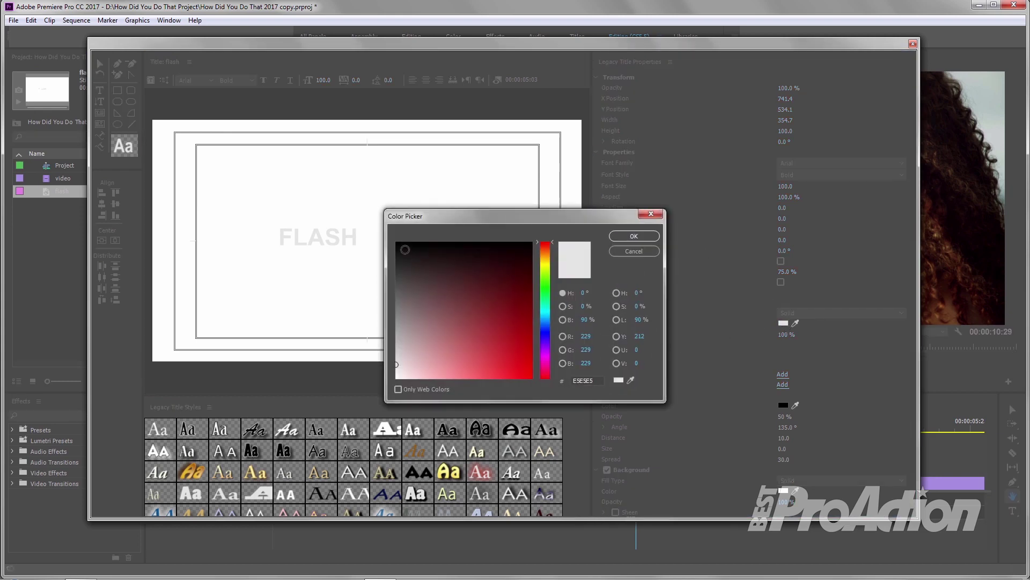
left_click(396, 242)
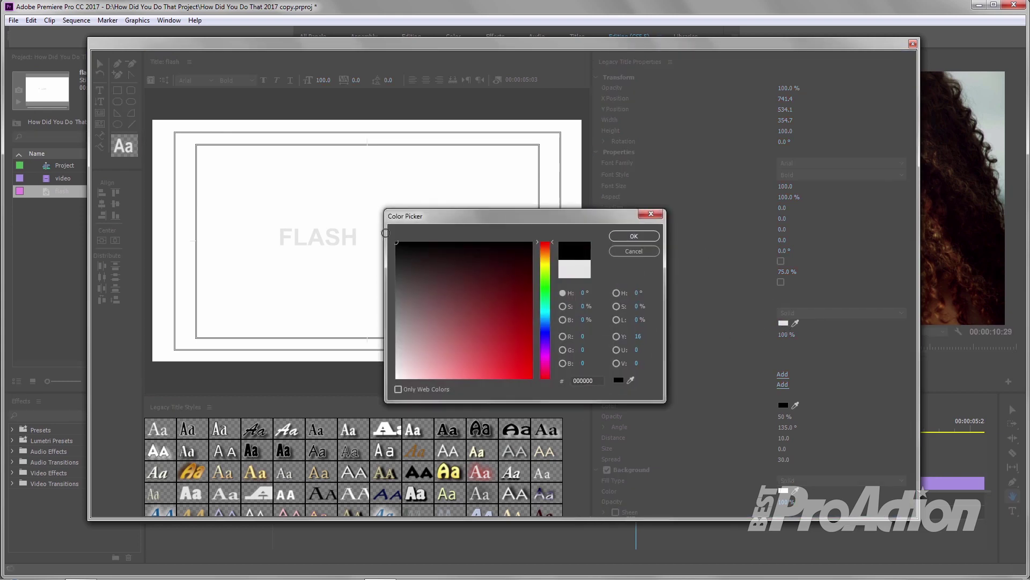
left_click(629, 237)
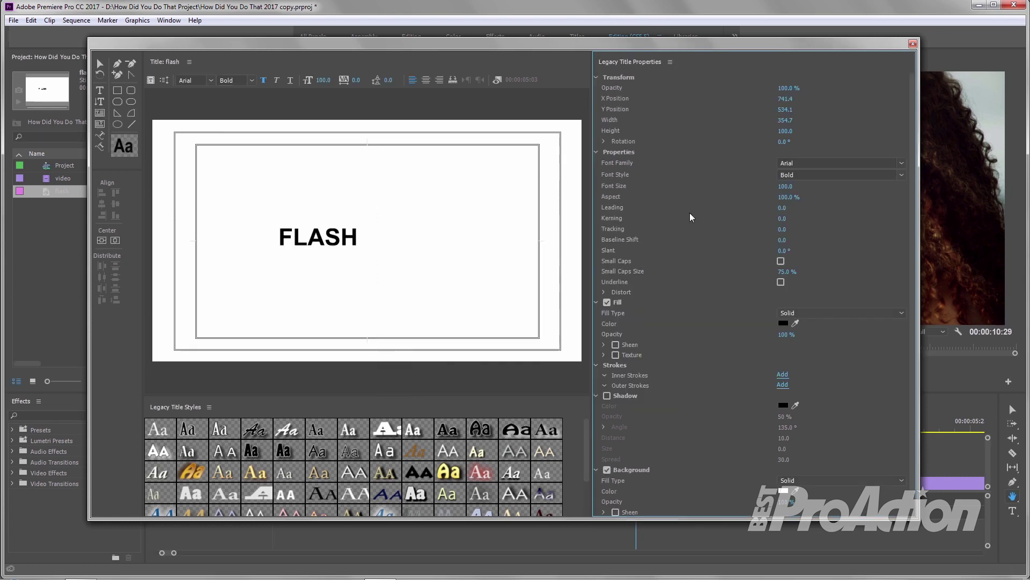
Enlarge FLASH to size 240, centre it, and start a new title named 'blink' based on it
left_click_drag(783, 189, 858, 186)
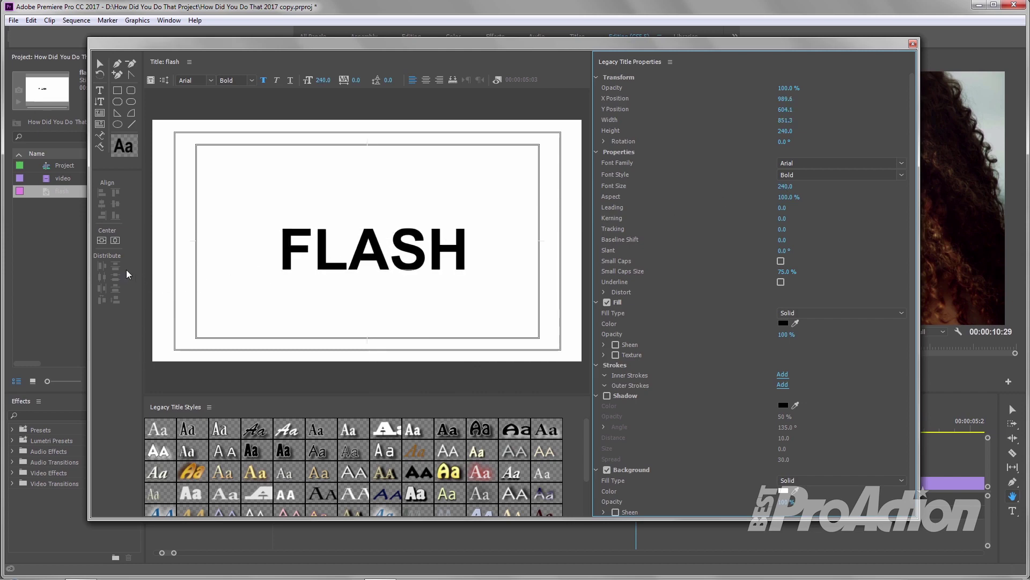
left_click(101, 240)
left_click(115, 239)
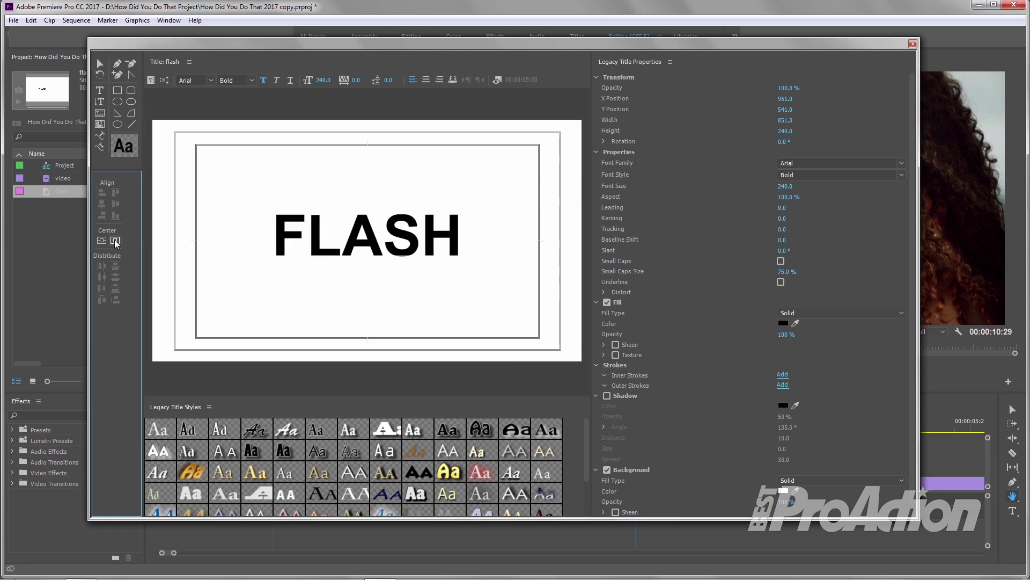
left_click(153, 83)
type("blink")
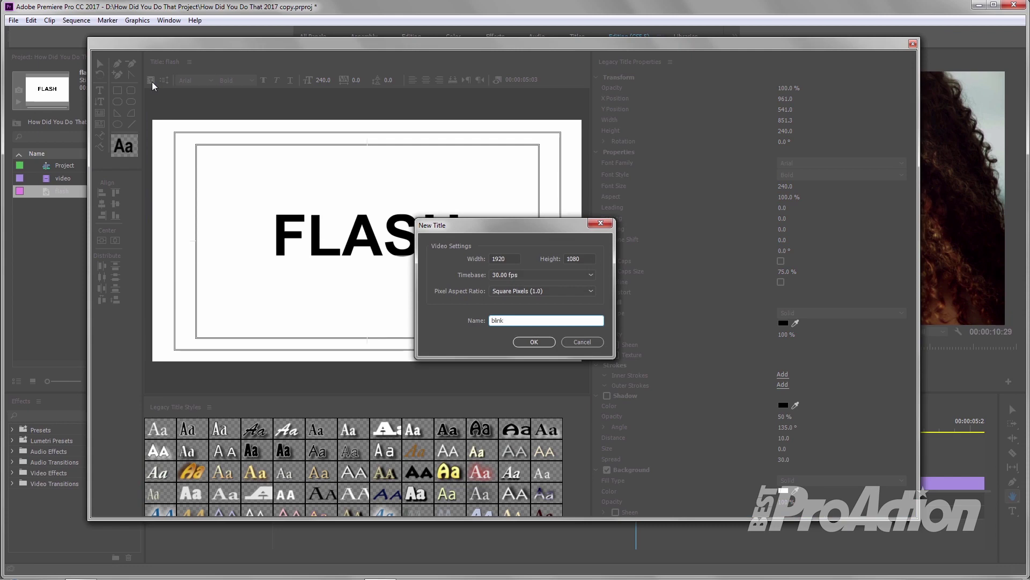
Create the 'blink' title and replace its FLASH text with BLINK
left_click(534, 343)
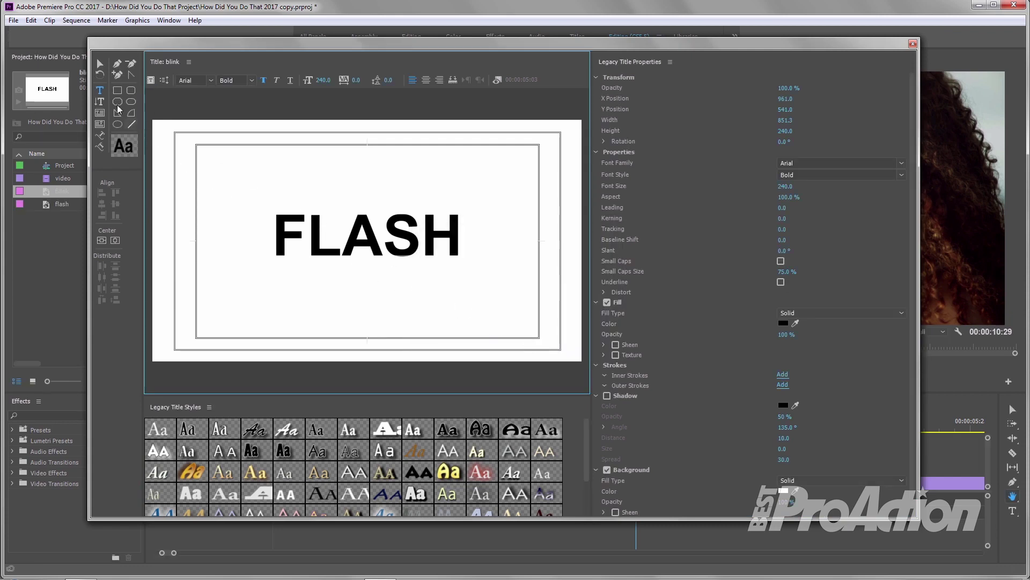
left_click(100, 90)
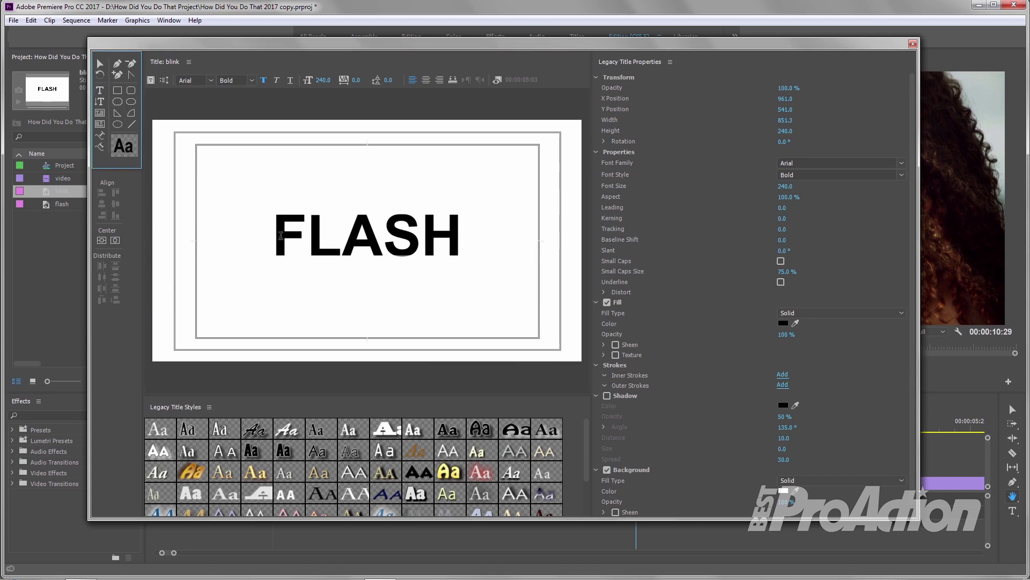
left_click_drag(280, 236, 469, 236)
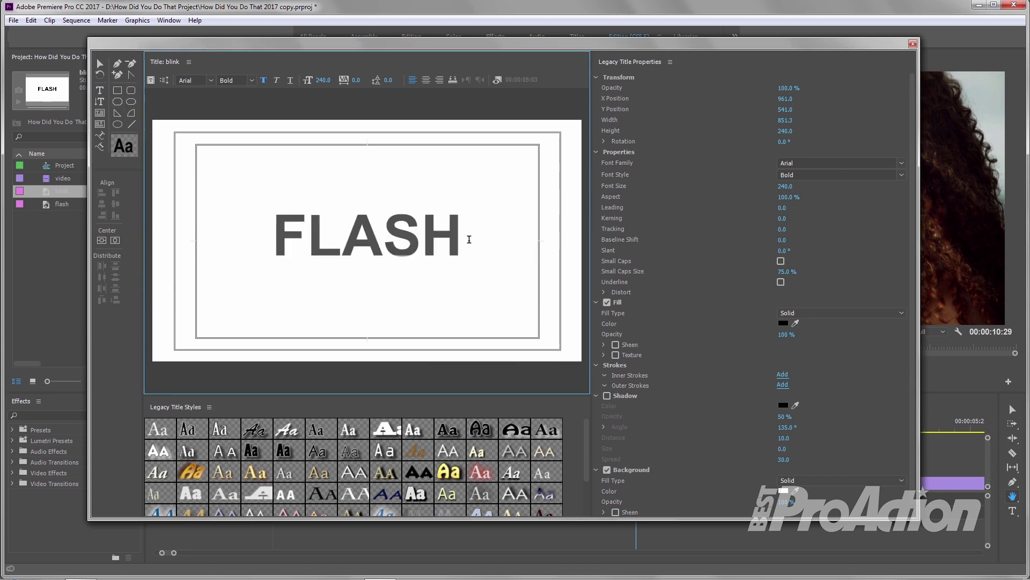
type("BLIN")
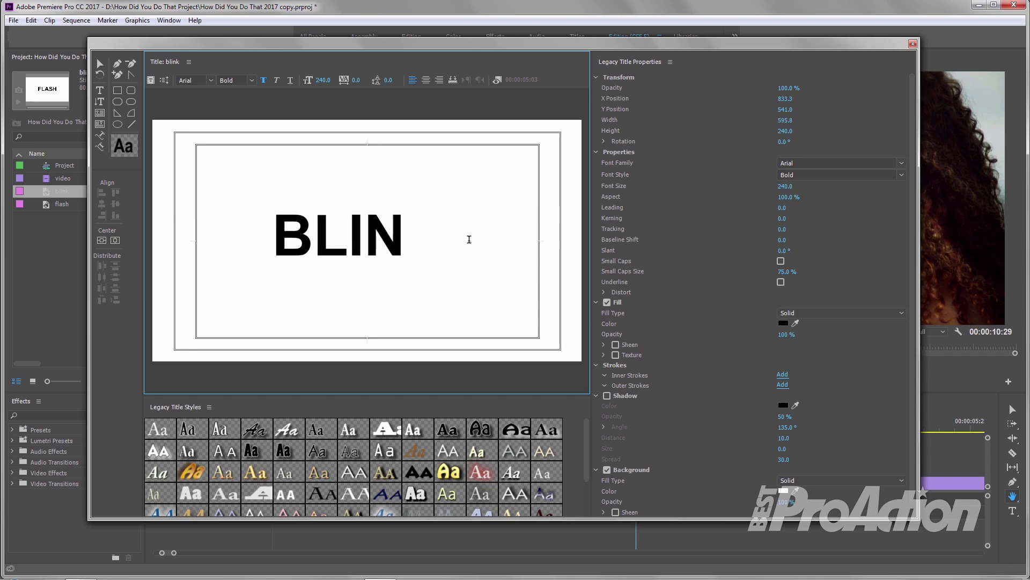
type("K")
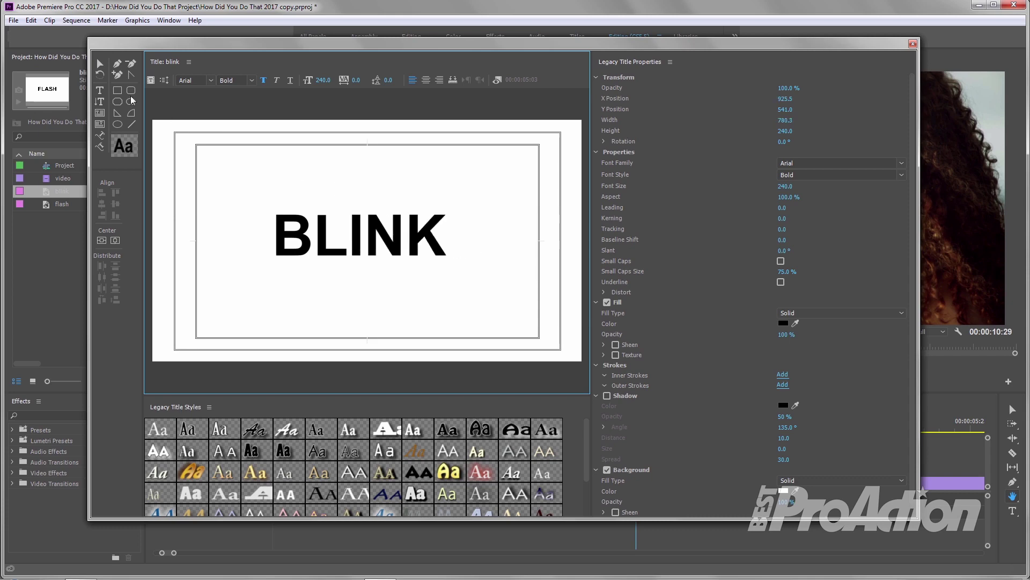
Centre BLINK vertically and horizontally, then start another title based on blink
left_click(99, 64)
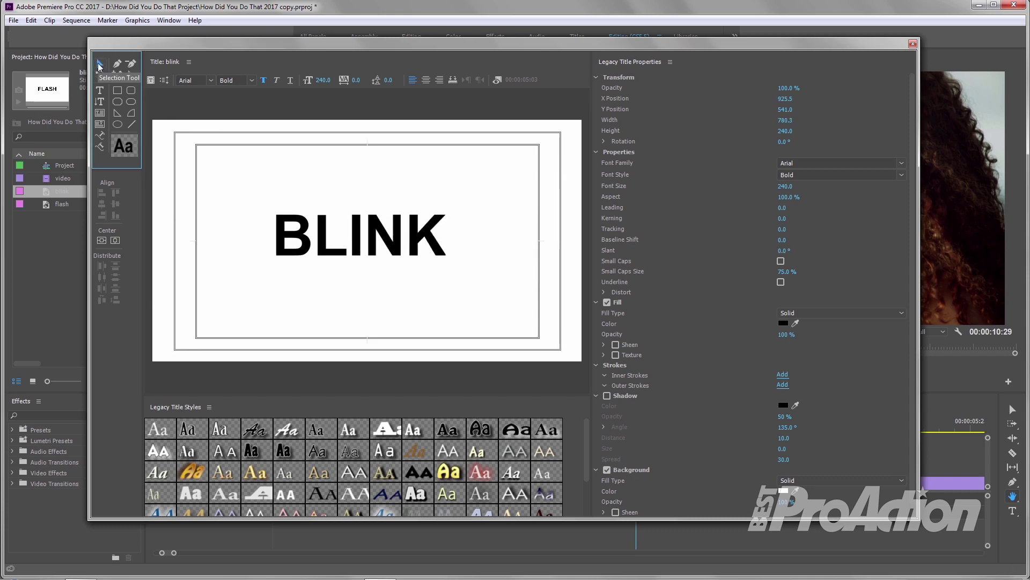
left_click(104, 239)
left_click(115, 242)
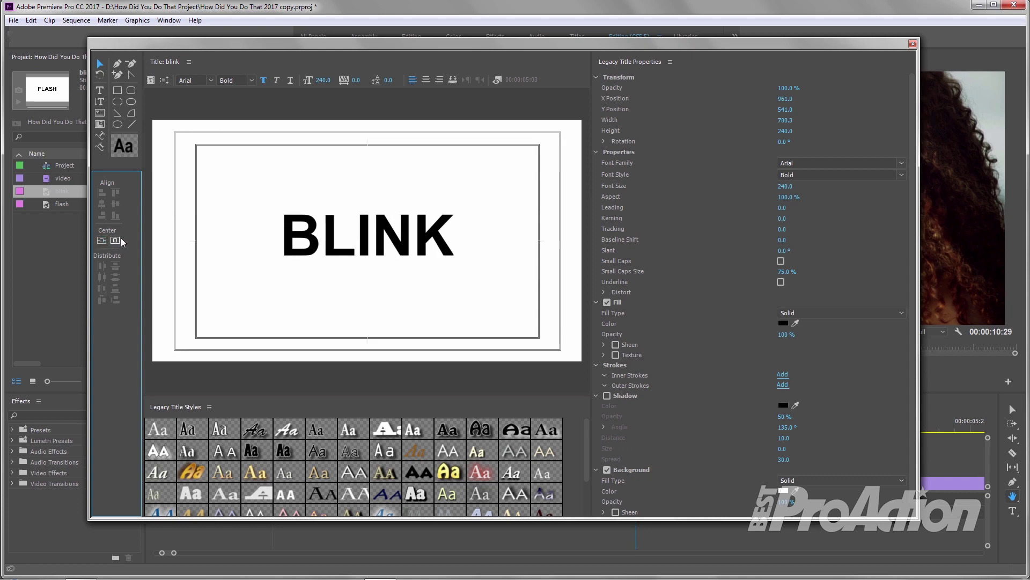
left_click(152, 82)
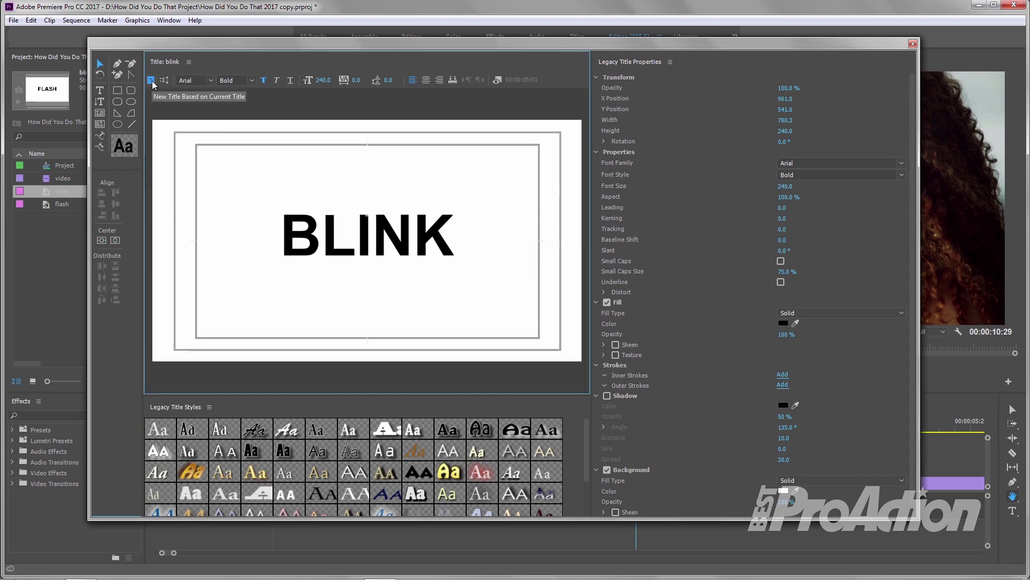
left_click(152, 82)
Name the new title 'effect' and replace its BLINK text with EFFECT
type("effe")
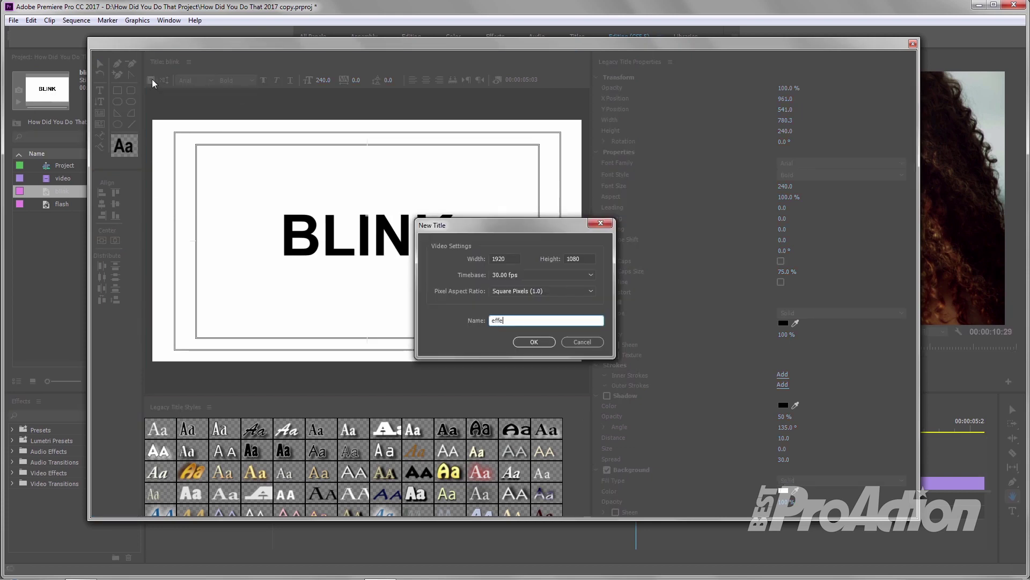
type("ct")
left_click(525, 344)
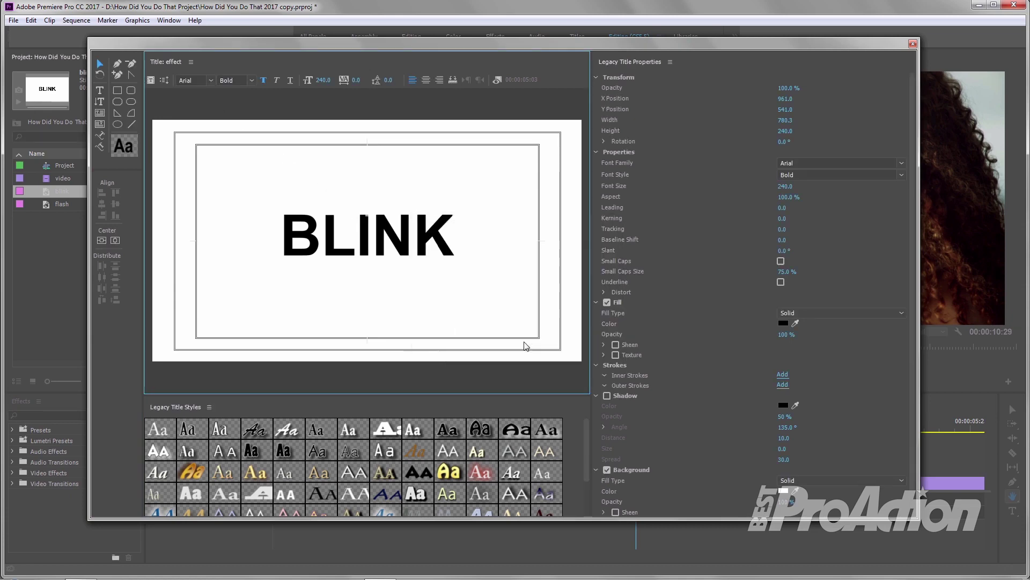
left_click(100, 90)
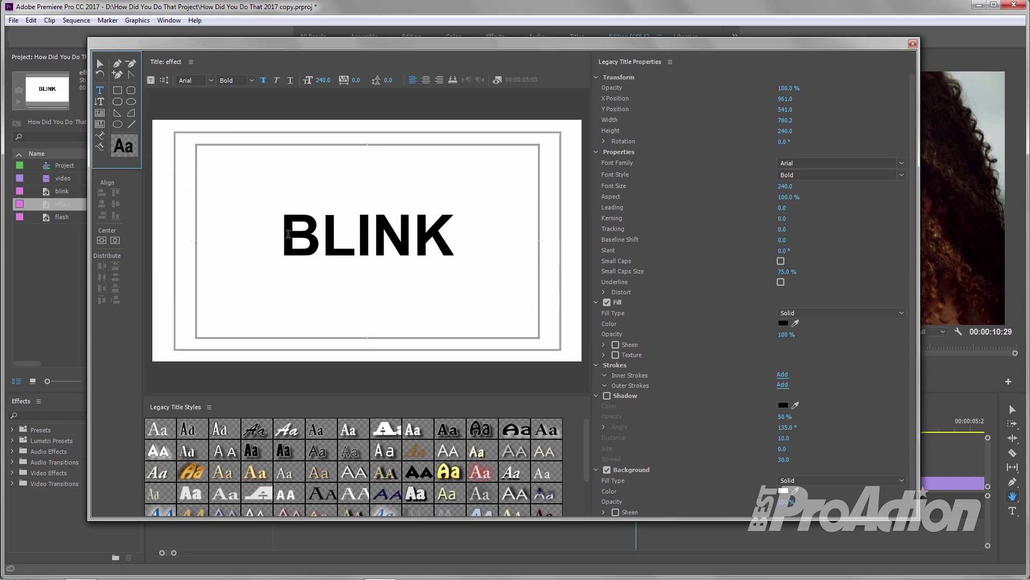
left_click_drag(279, 233, 455, 246)
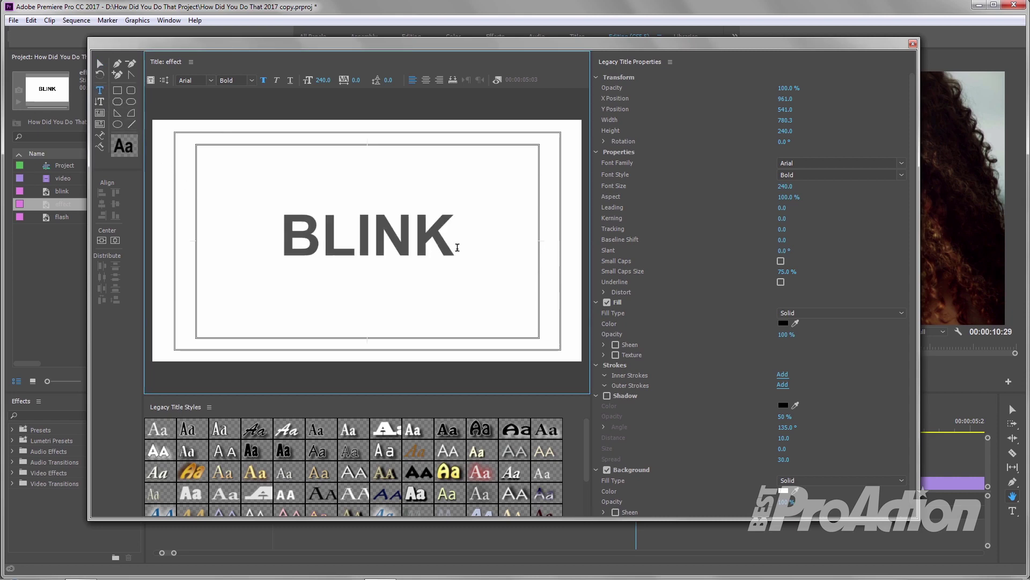
type("EFFE")
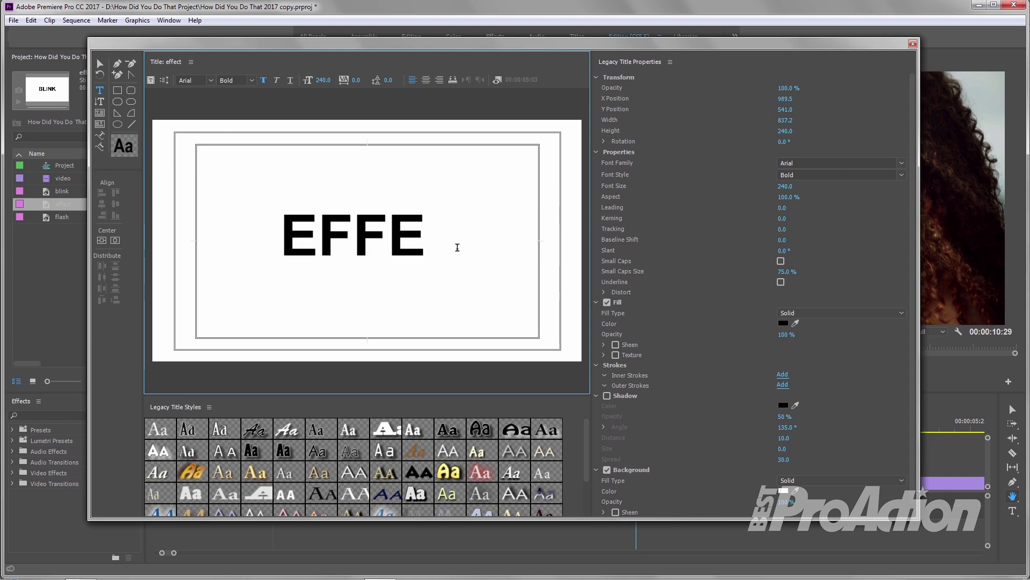
type("CT")
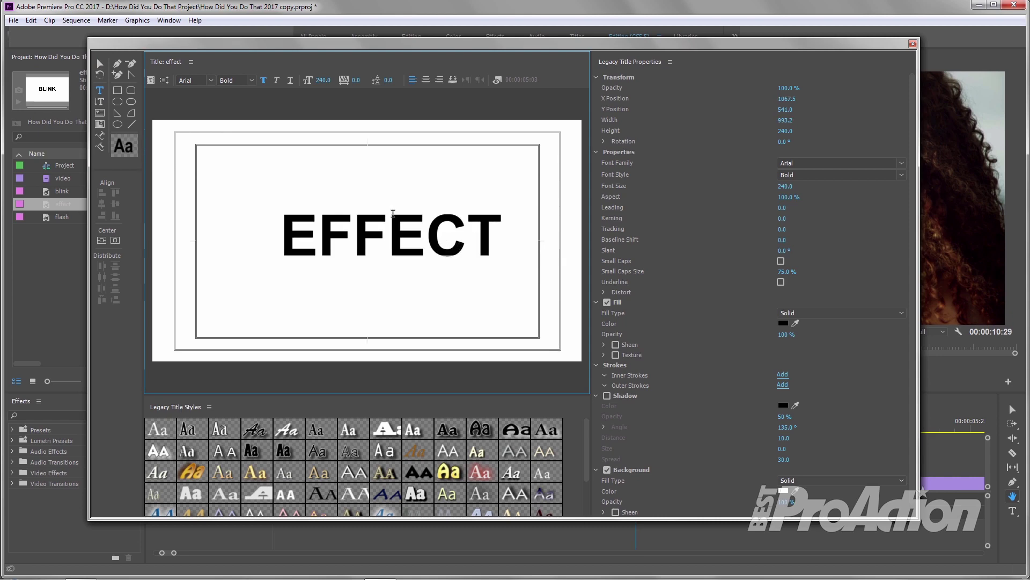
Centre EFFECT horizontally and close the title editor
left_click(101, 64)
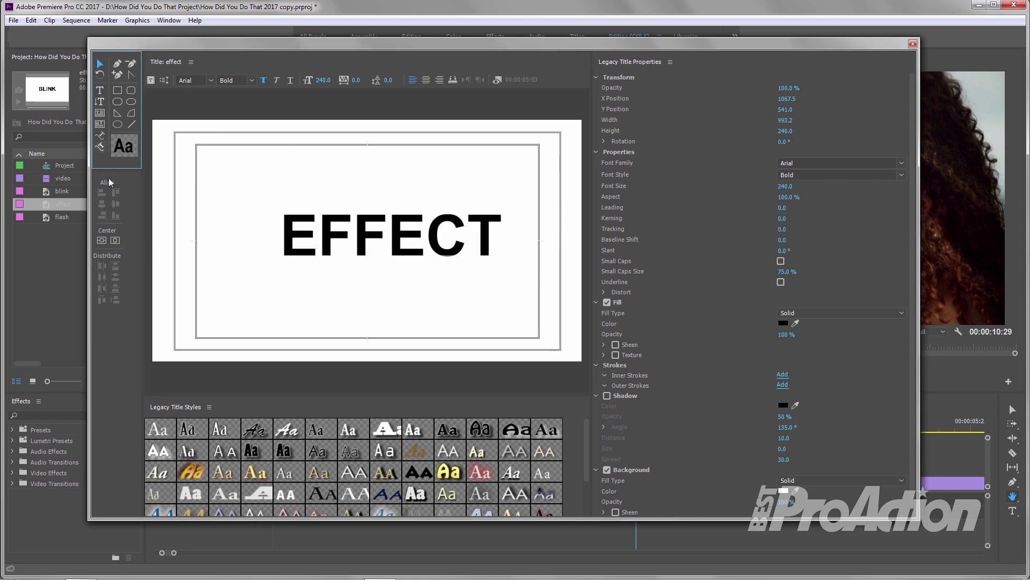
left_click(102, 240)
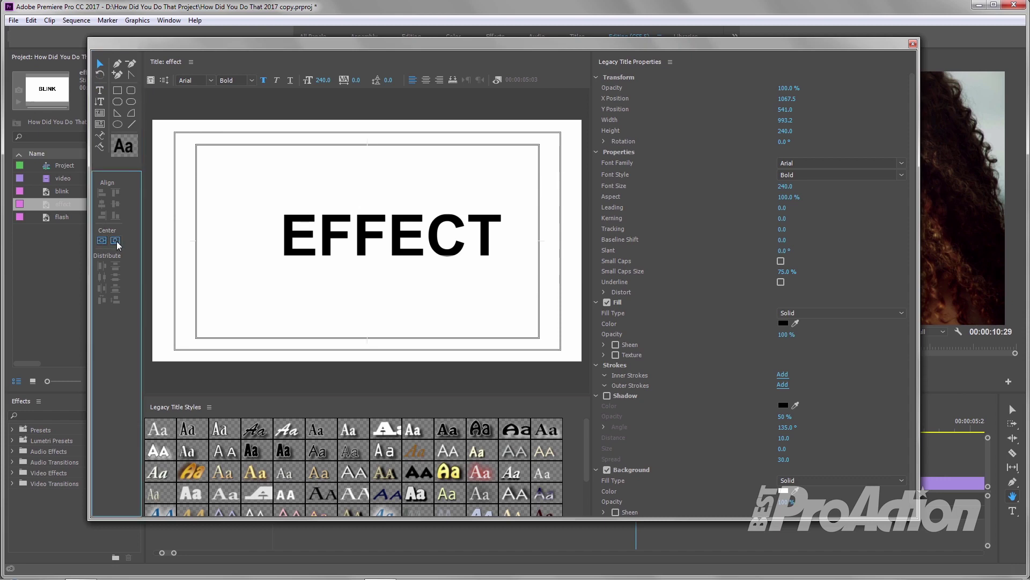
left_click(116, 242)
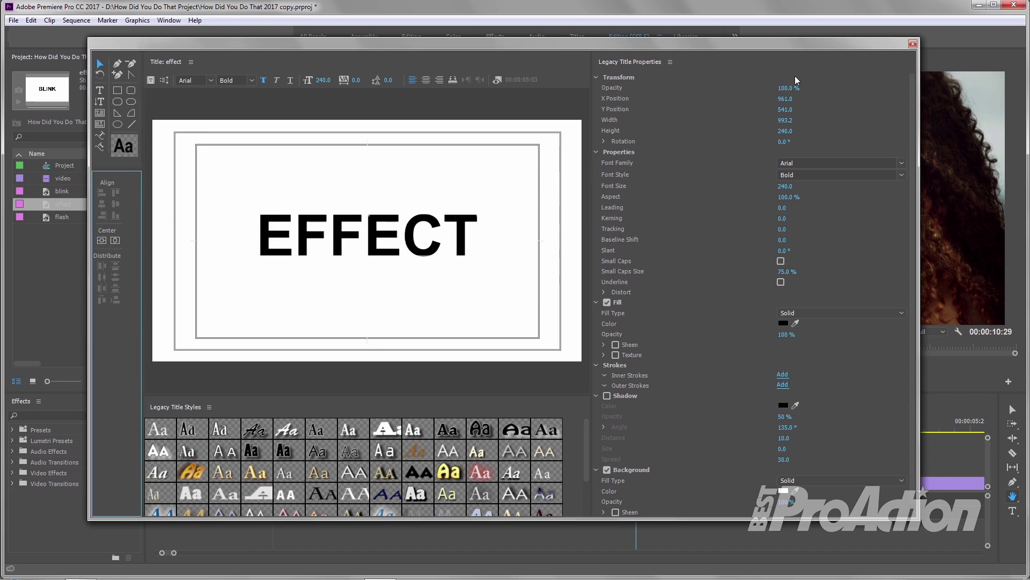
left_click(912, 43)
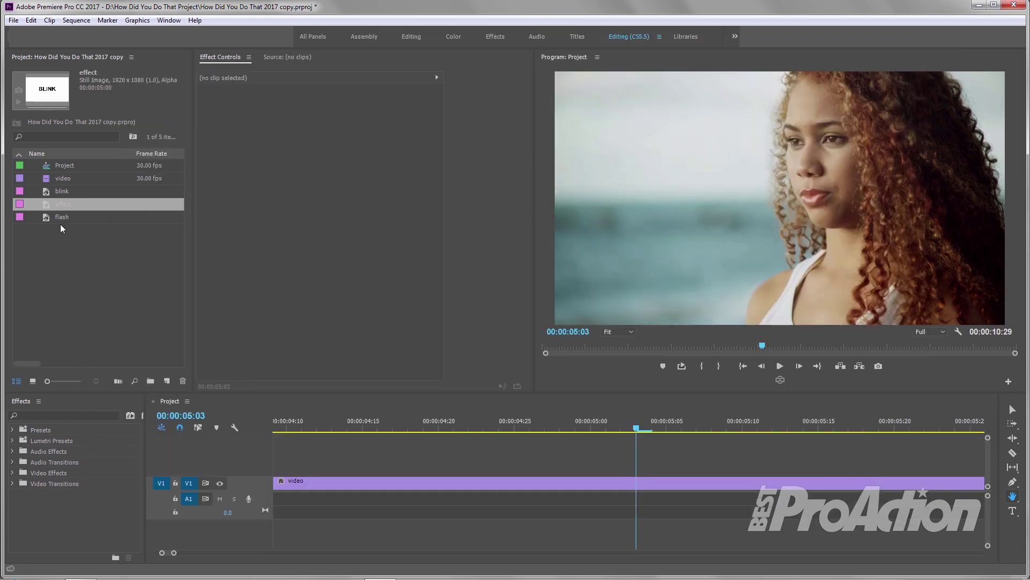
Load the flash title in the Source Monitor and mark it to a one-frame duration
left_click(46, 216)
right_click(46, 215)
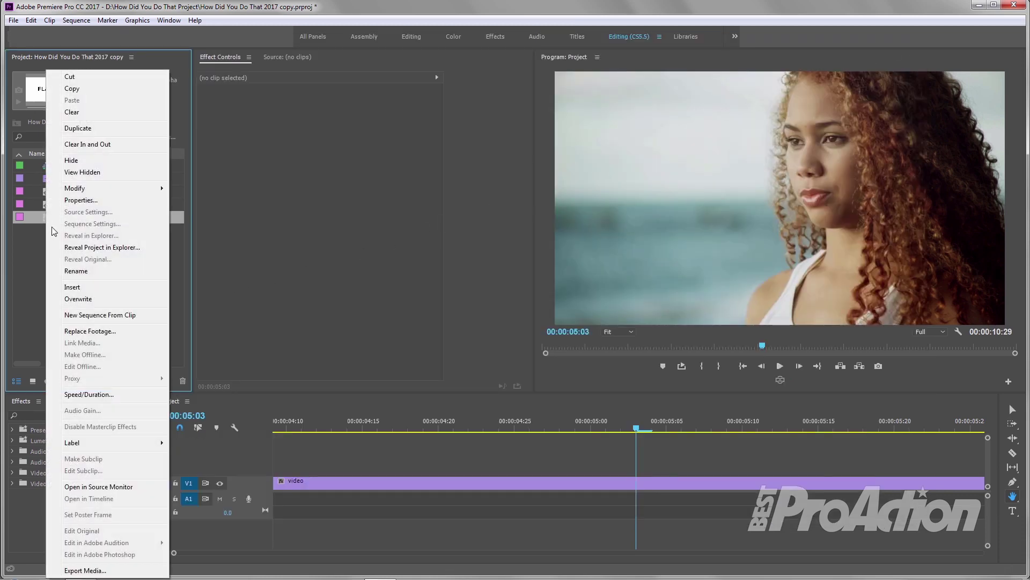
left_click(81, 487)
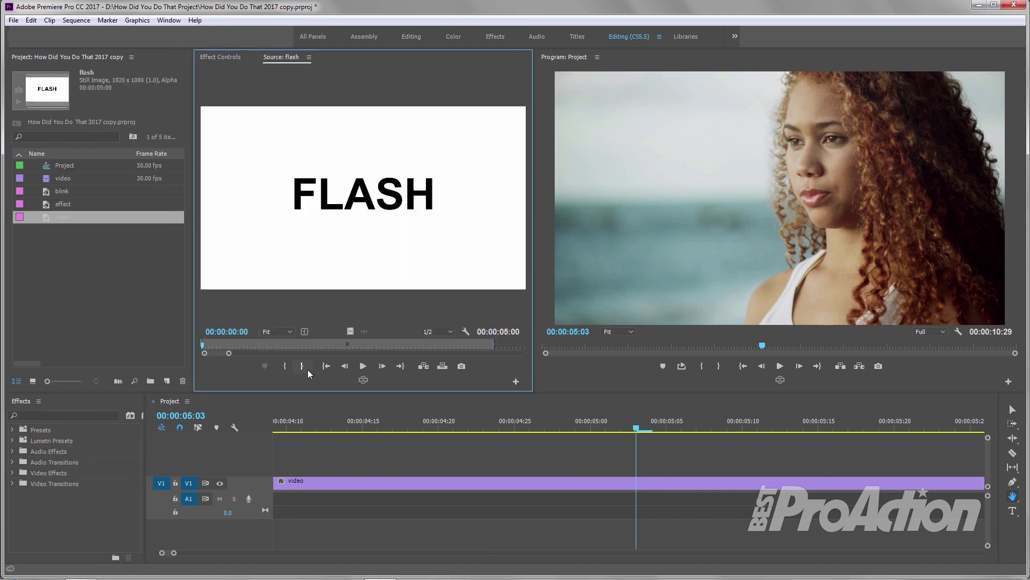
left_click(301, 365)
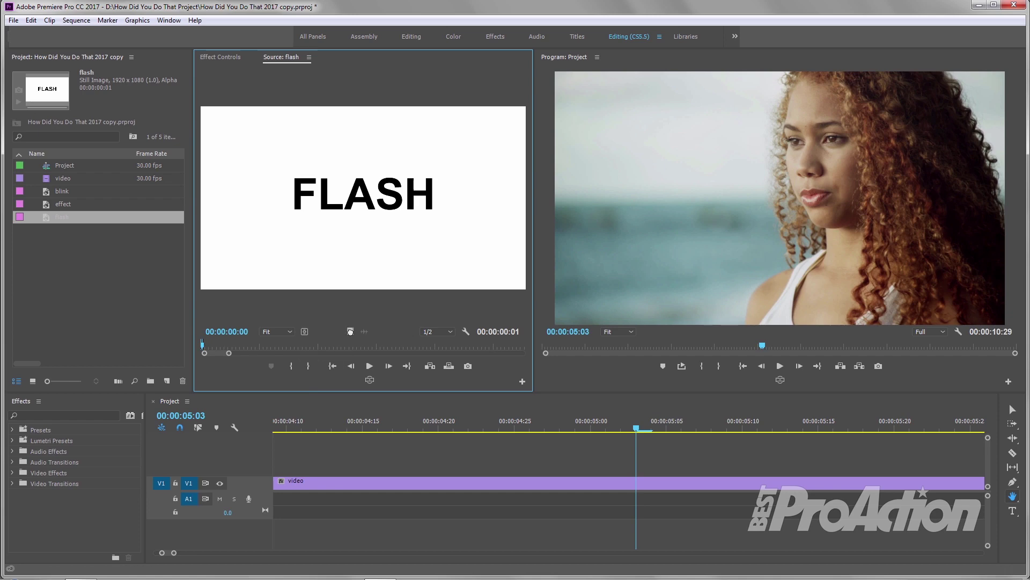
Place three flash frames on V2 between 00:00:04:12 and 00:00:04:20, extending the middle one to three frames
left_click_drag(326, 443, 325, 469)
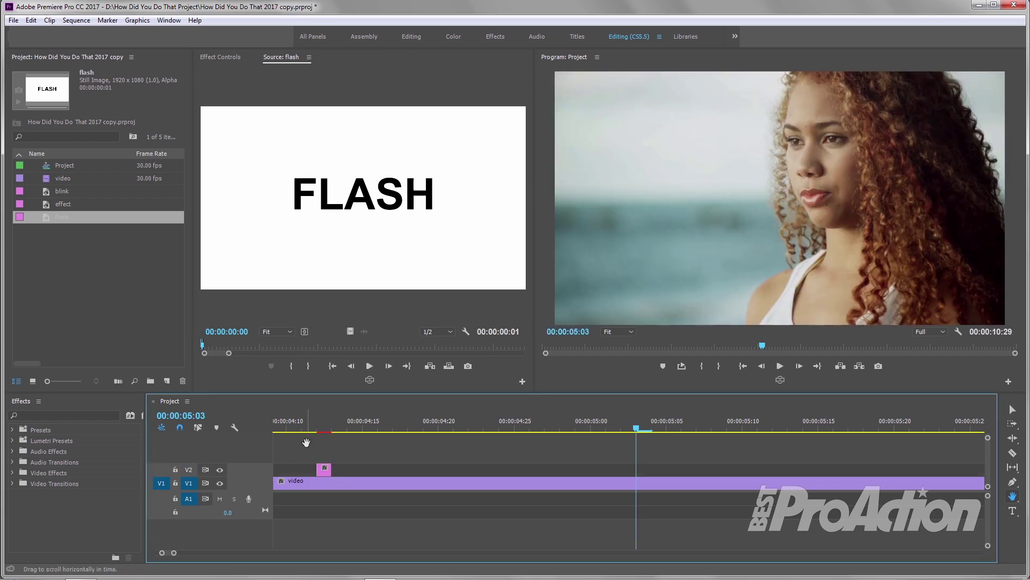
left_click_drag(350, 331, 369, 470)
left_click(1012, 409)
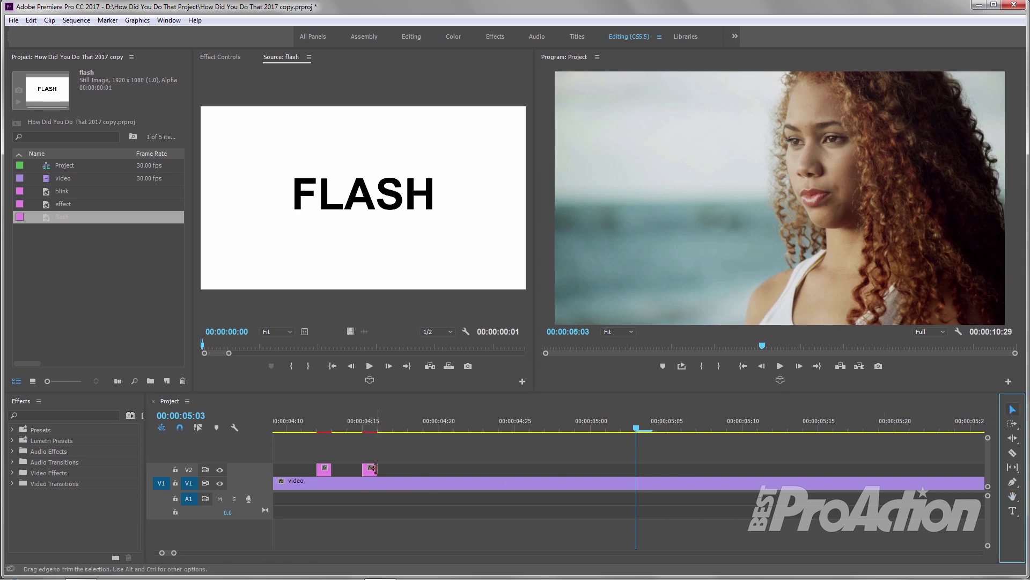
left_click_drag(376, 470, 404, 467)
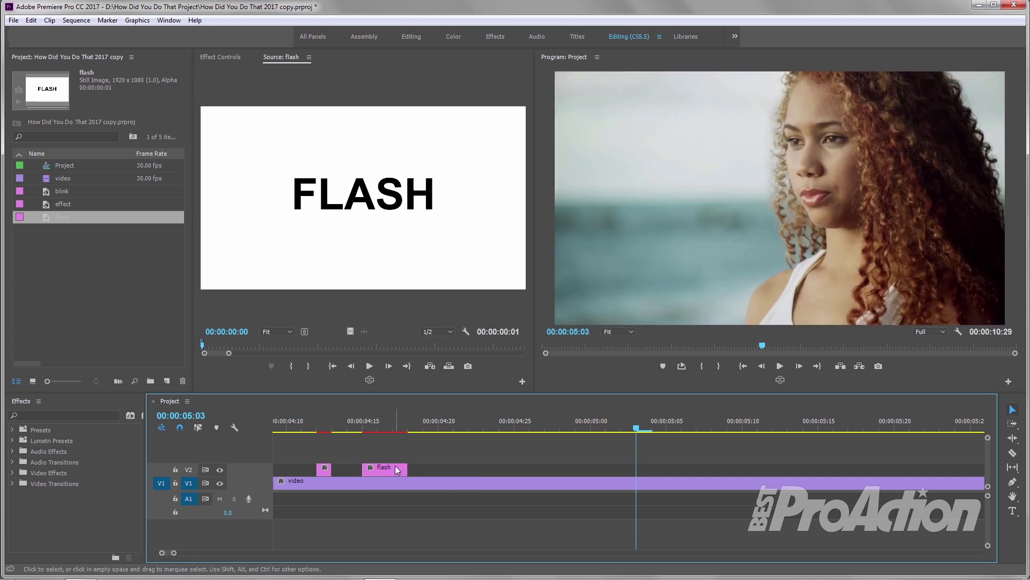
left_click(349, 332)
left_click_drag(438, 430, 436, 471)
Load the blink title in the Source Monitor, trimmed to its first frame
right_click(47, 194)
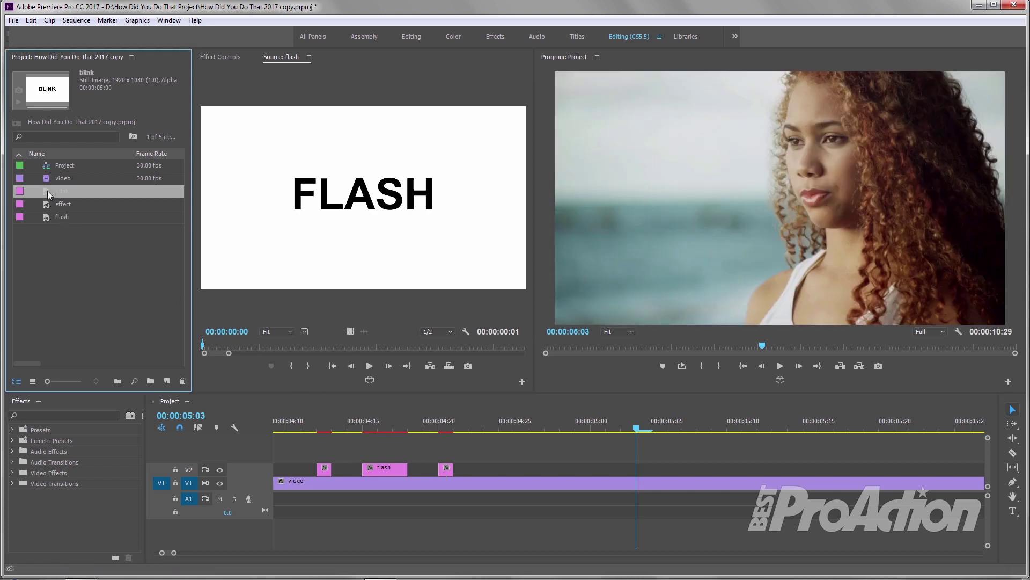
left_click(101, 486)
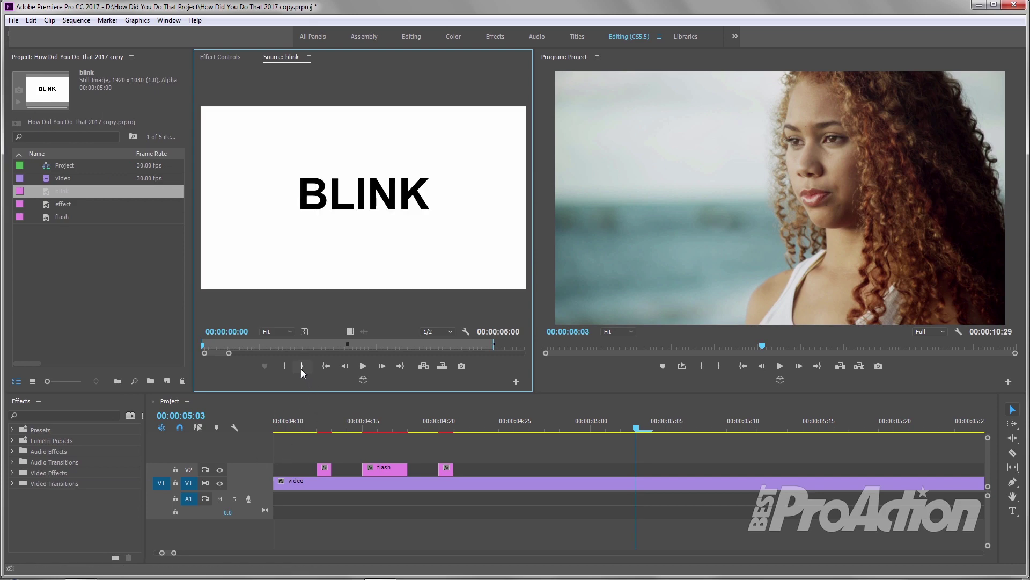
left_click(301, 368)
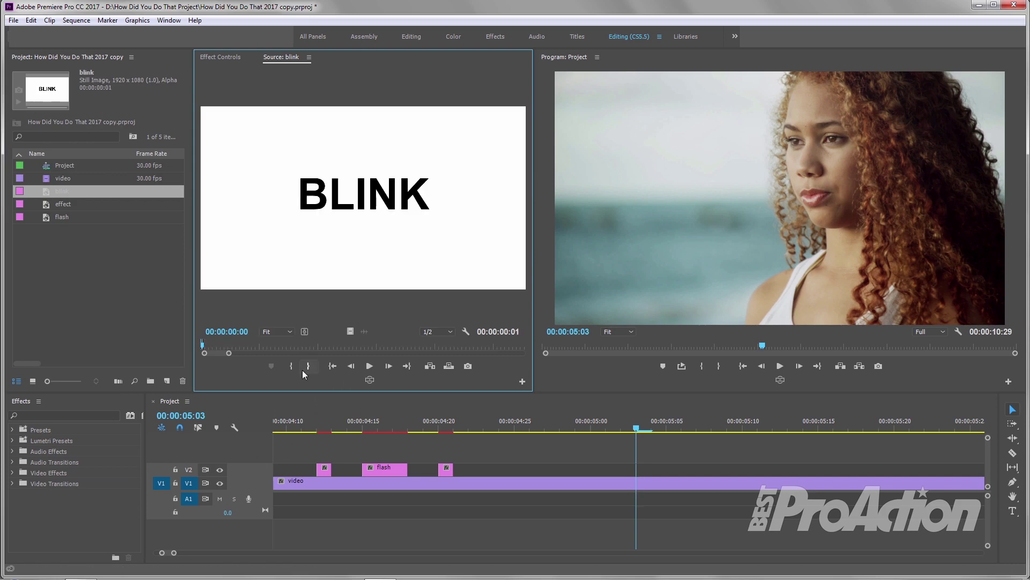
Place blink clips on V2 from about 00:00:04:25 to 00:00:05:02, lengthening one to three frames
left_click(369, 380)
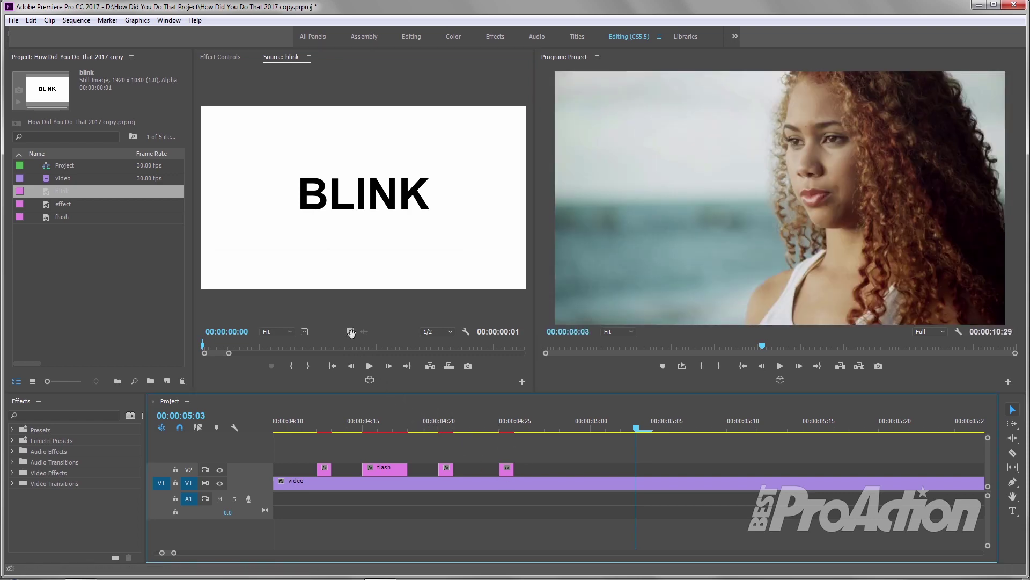
left_click_drag(351, 333, 551, 473)
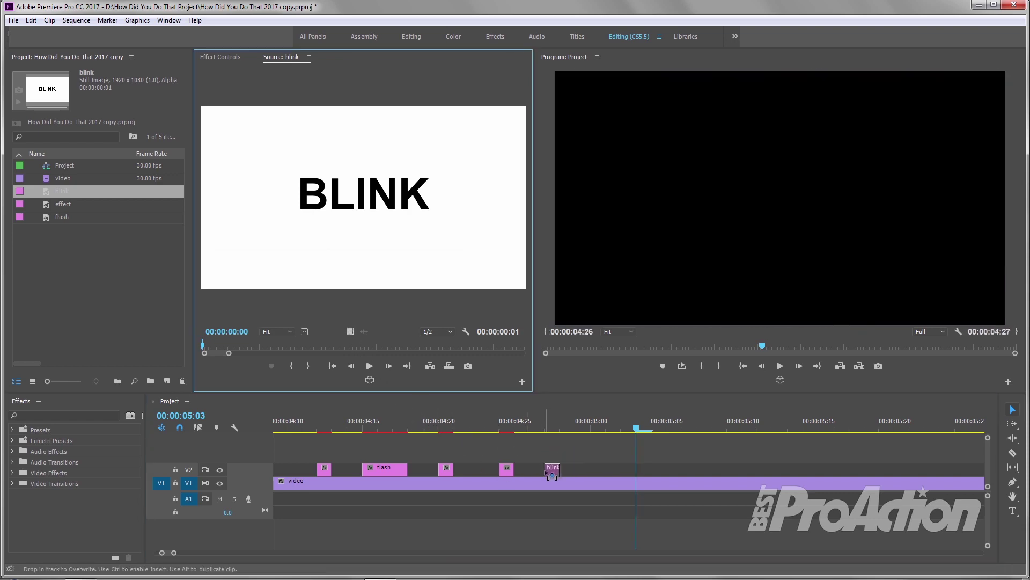
left_click_drag(559, 470, 590, 471)
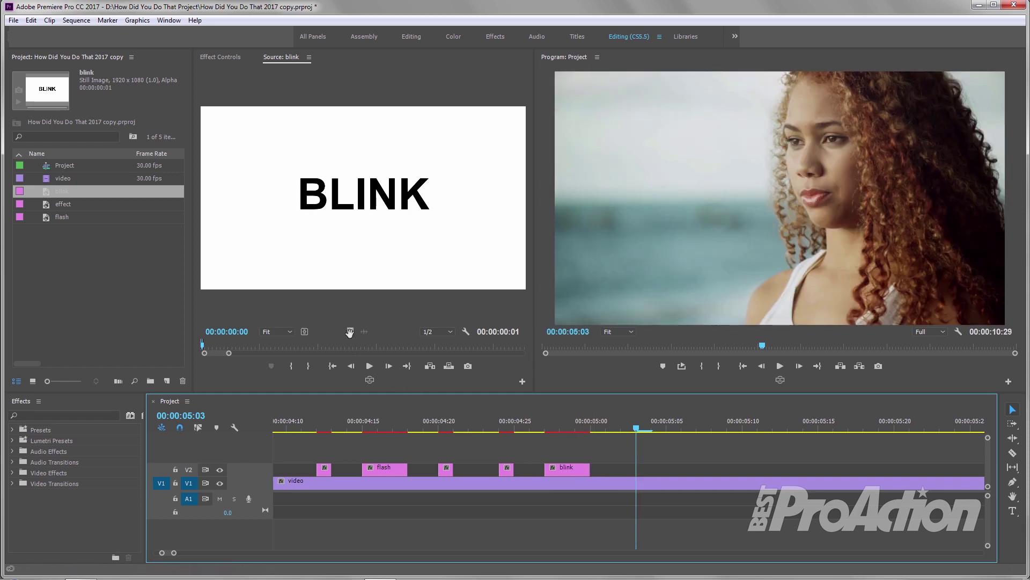
left_click_drag(349, 333, 623, 474)
Load the effect title in the Source Monitor, trimmed to its first frame
right_click(49, 204)
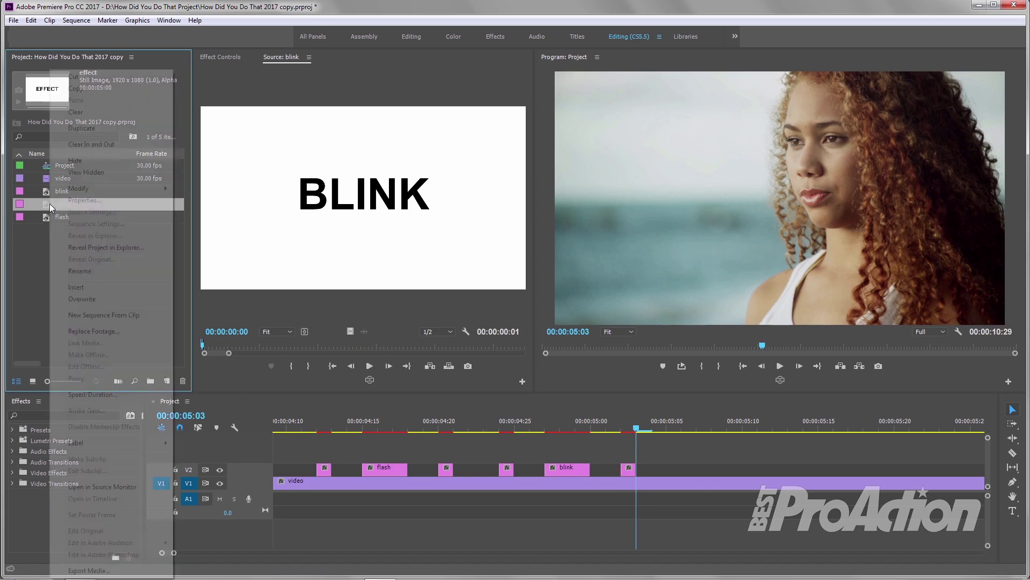
left_click(104, 487)
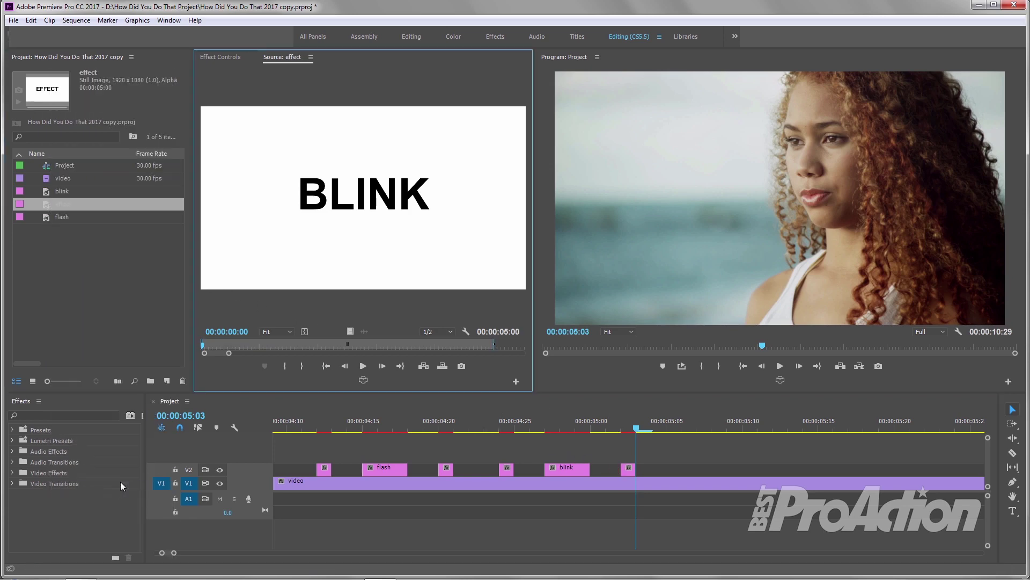
left_click(302, 366)
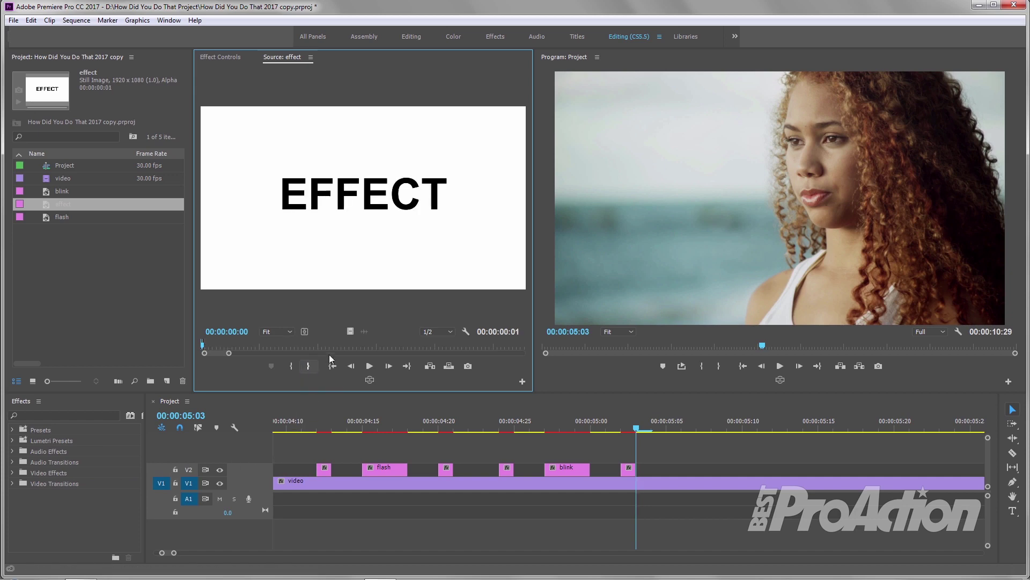
Place effect clips on V2 near 00:00:05:05, 00:00:05:10 and 00:00:05:15
left_click_drag(349, 331, 690, 472)
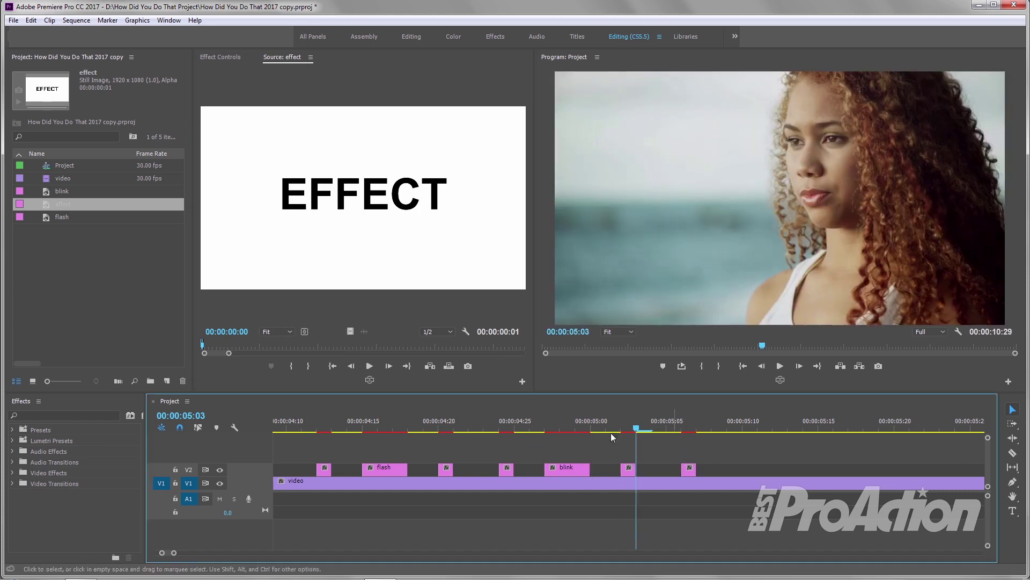
left_click(350, 331)
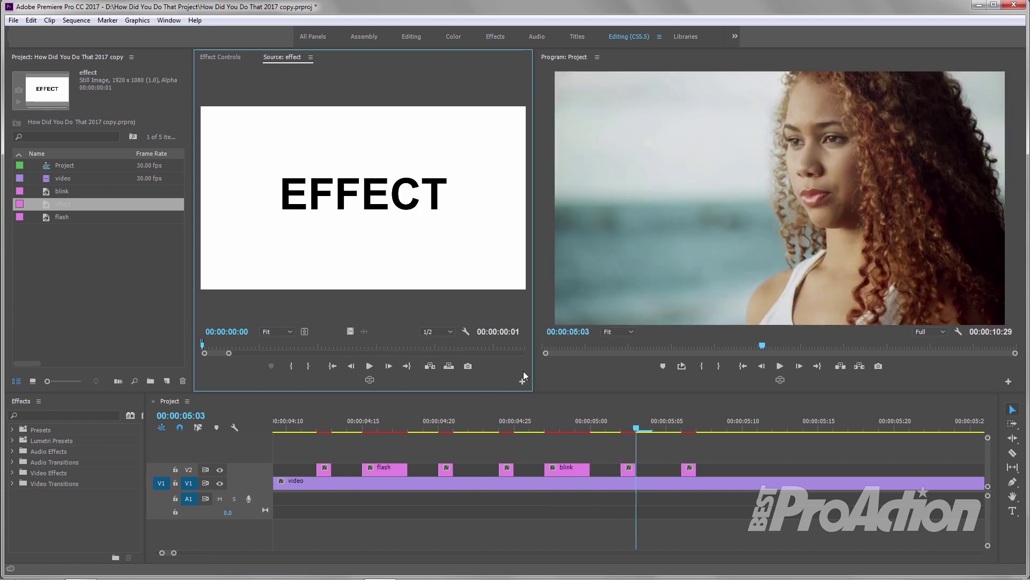
mouse_move(735, 443)
left_mouse_down()
mouse_move(730, 474)
mouse_move(772, 469)
left_mouse_up()
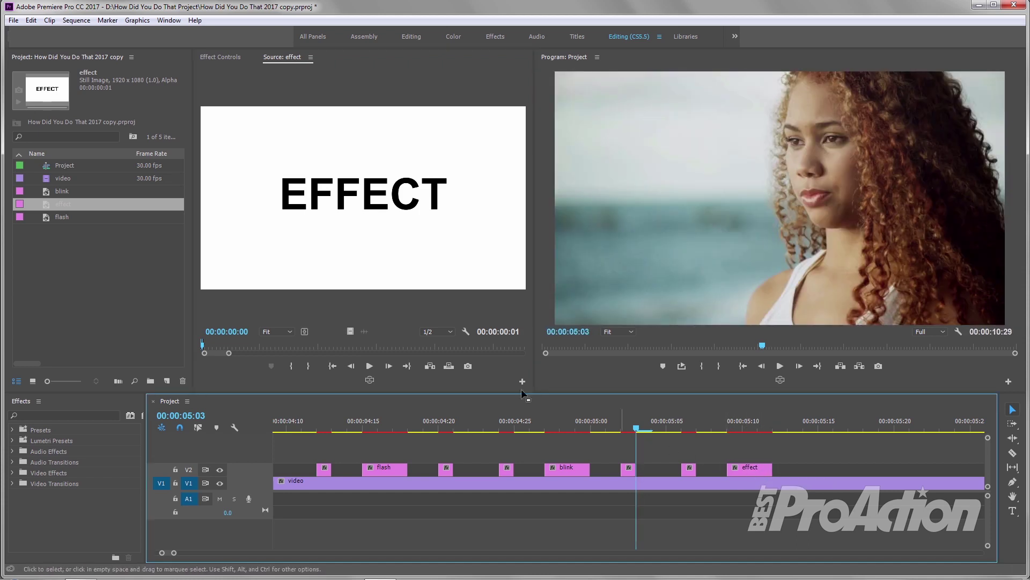
left_click(365, 341)
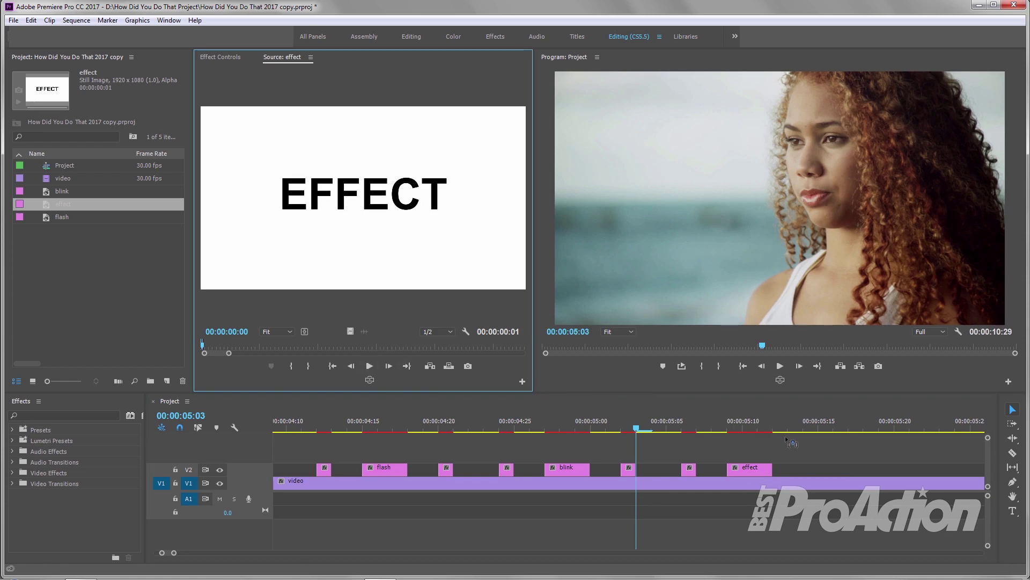
left_click_drag(792, 443, 811, 477)
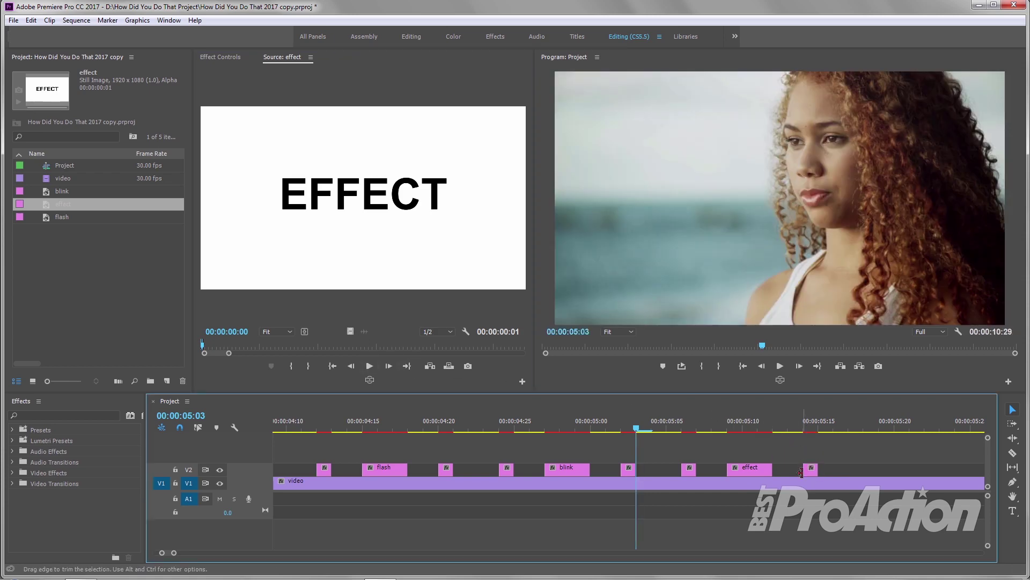
Set the first flash clip's Opacity blend mode to Screen
left_click(320, 426)
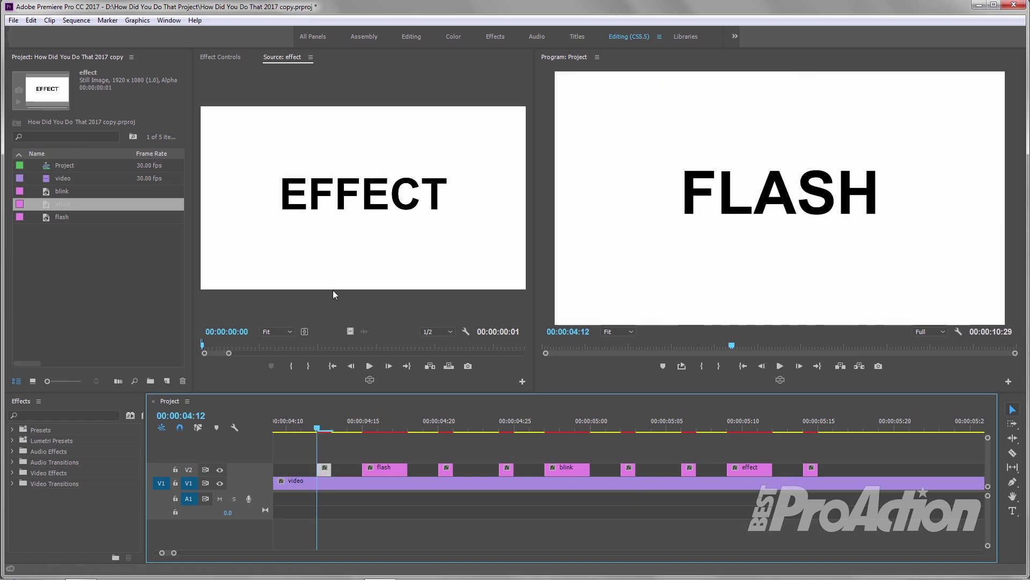
left_click(231, 57)
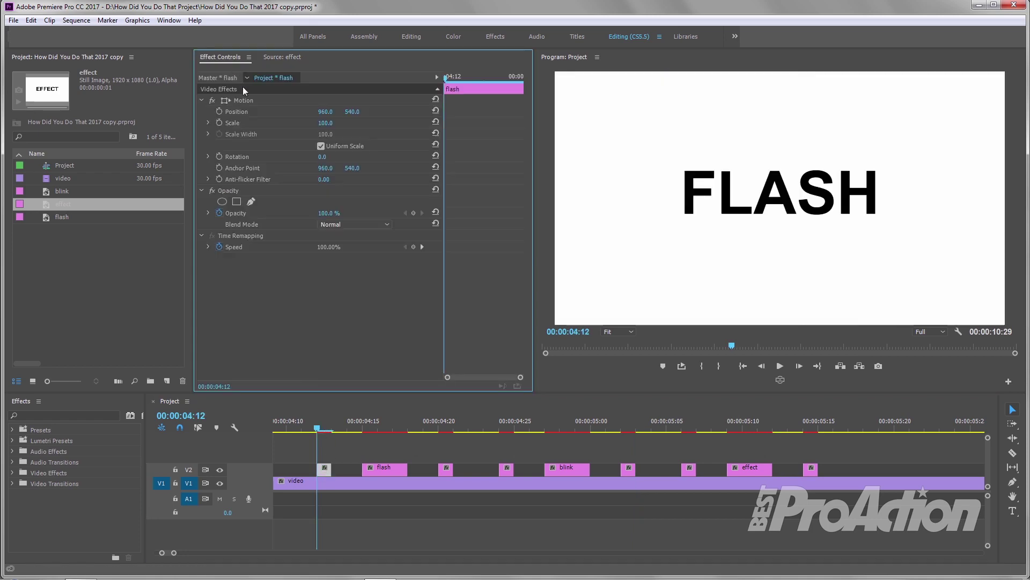
left_click(386, 223)
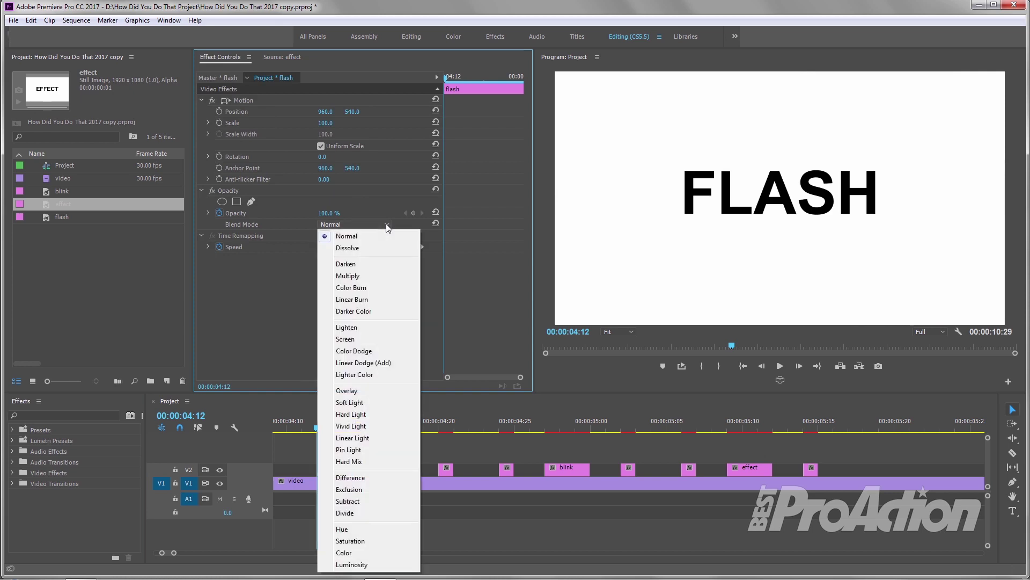
left_click(346, 339)
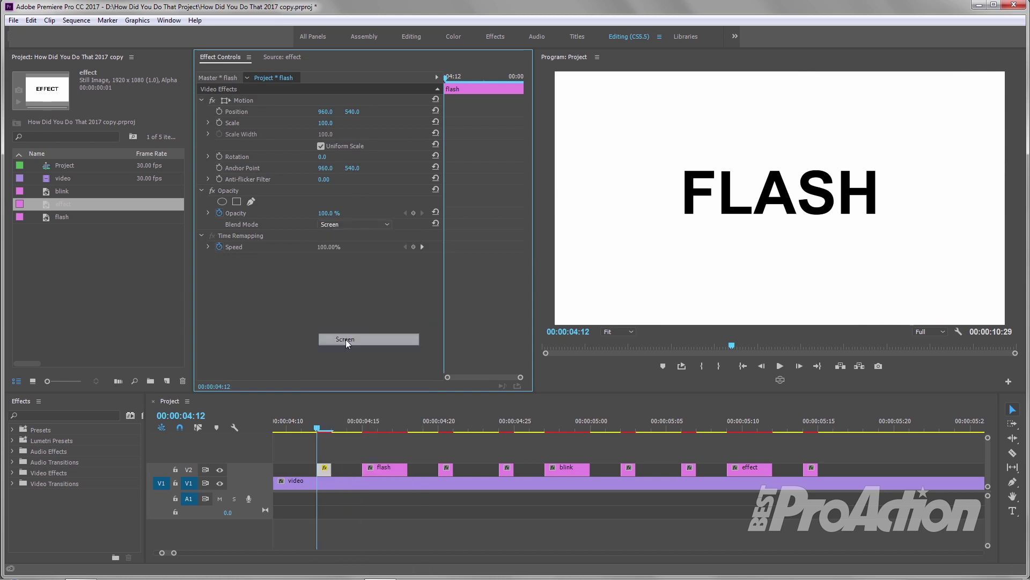
Copy the first flash clip and paste its attributes onto all other V2 title clips
right_click(325, 475)
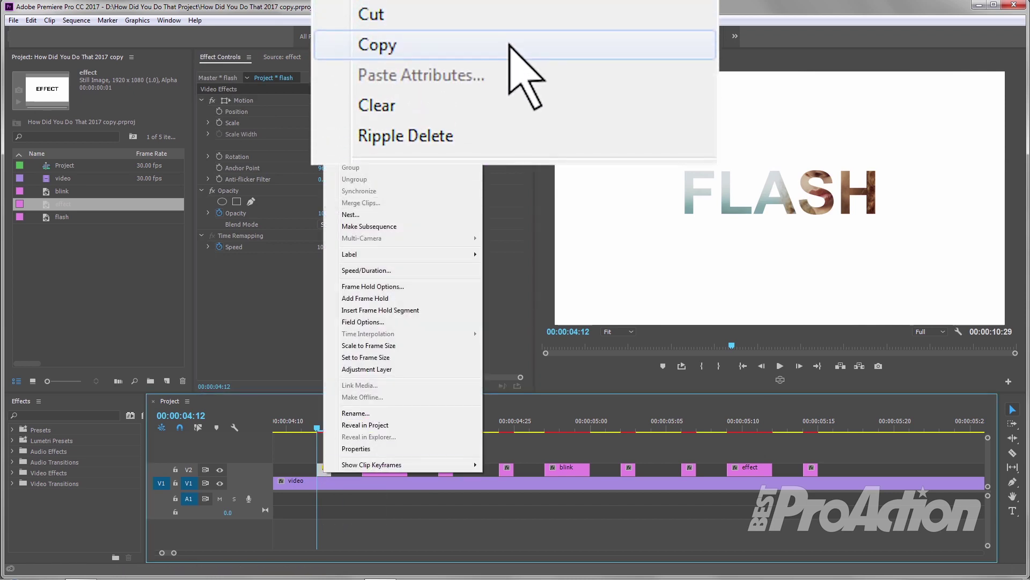
left_click(402, 8)
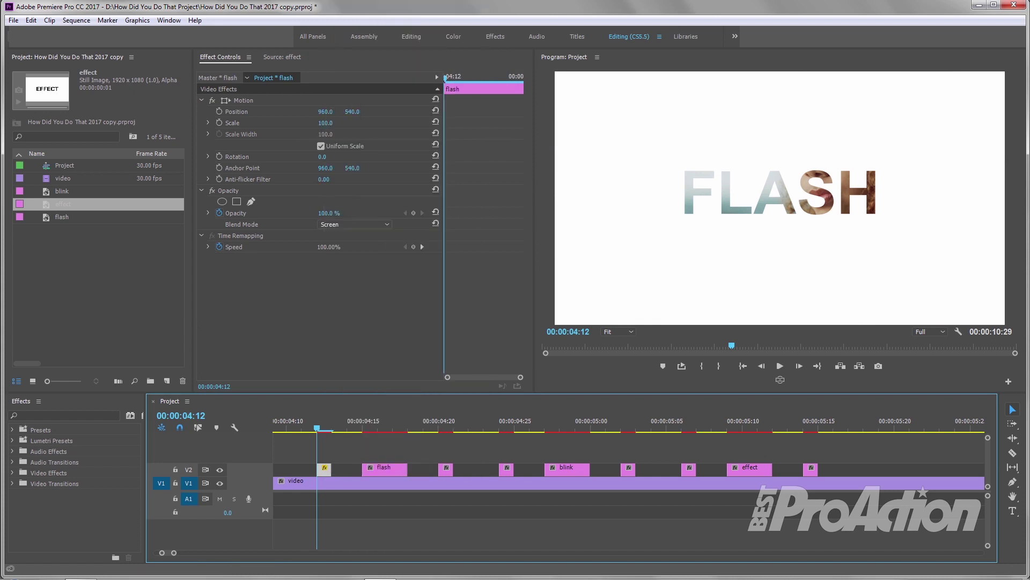
left_click_drag(356, 444, 855, 469)
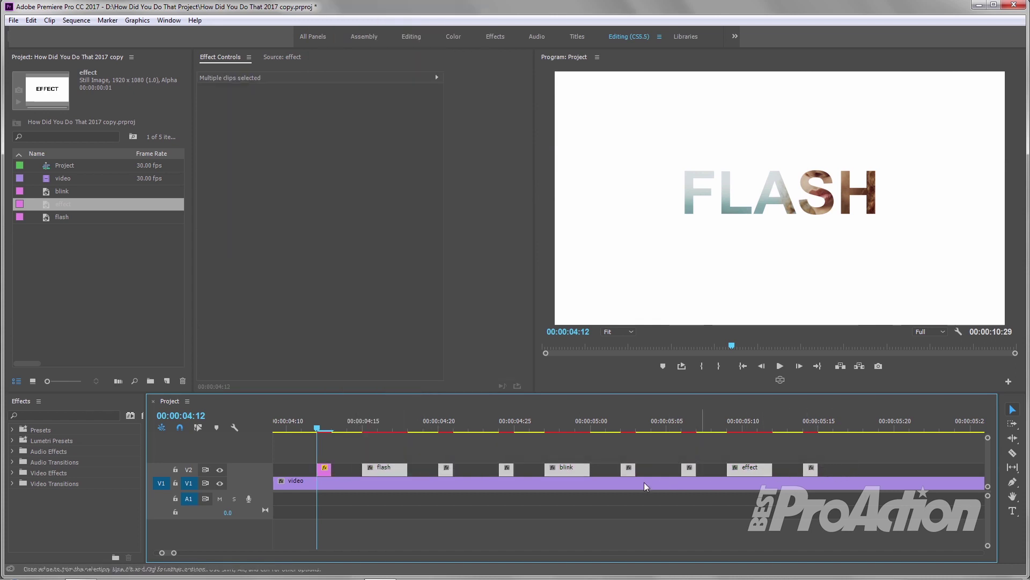
right_click(396, 470)
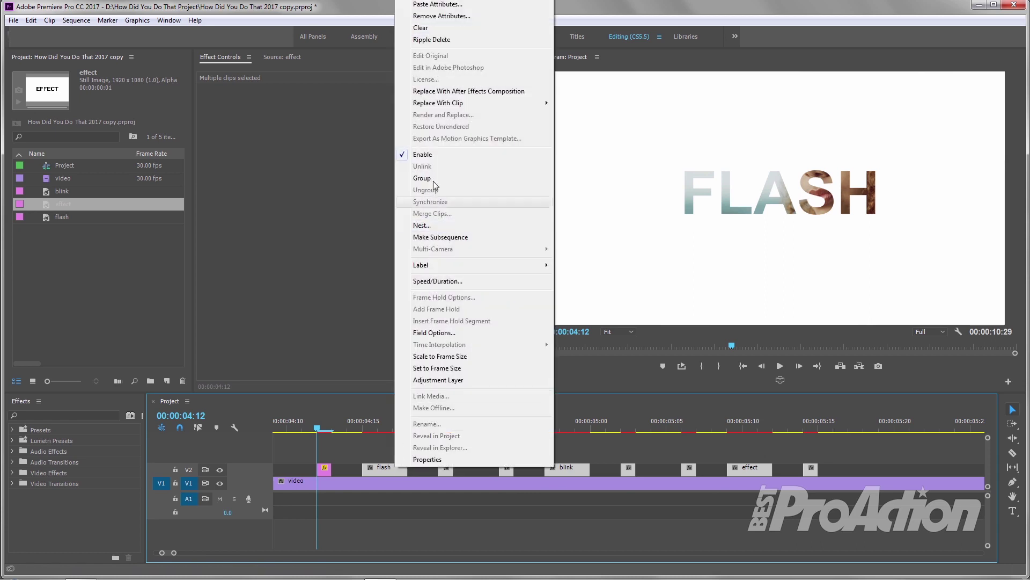
left_click(415, 5)
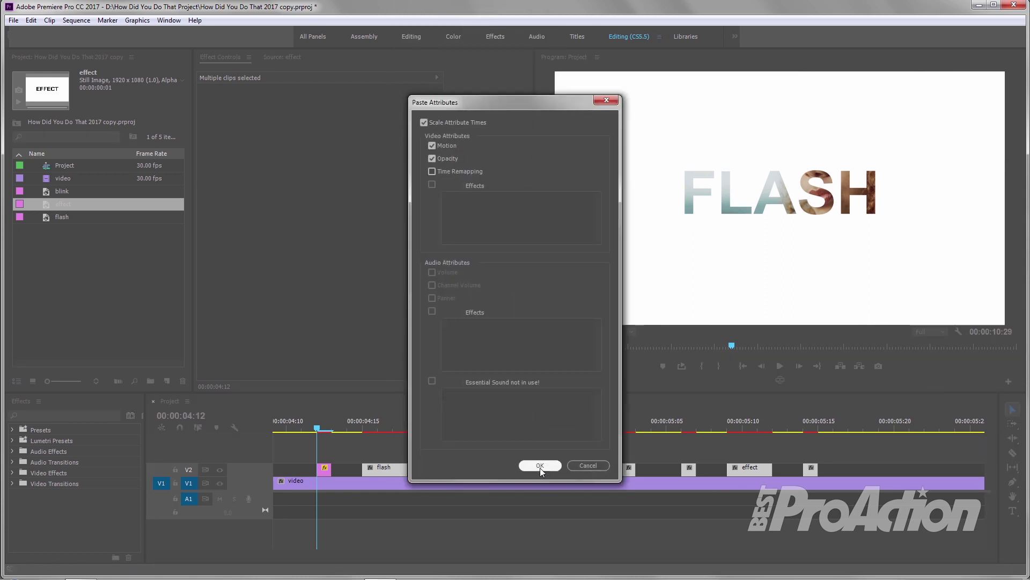
left_click(540, 466)
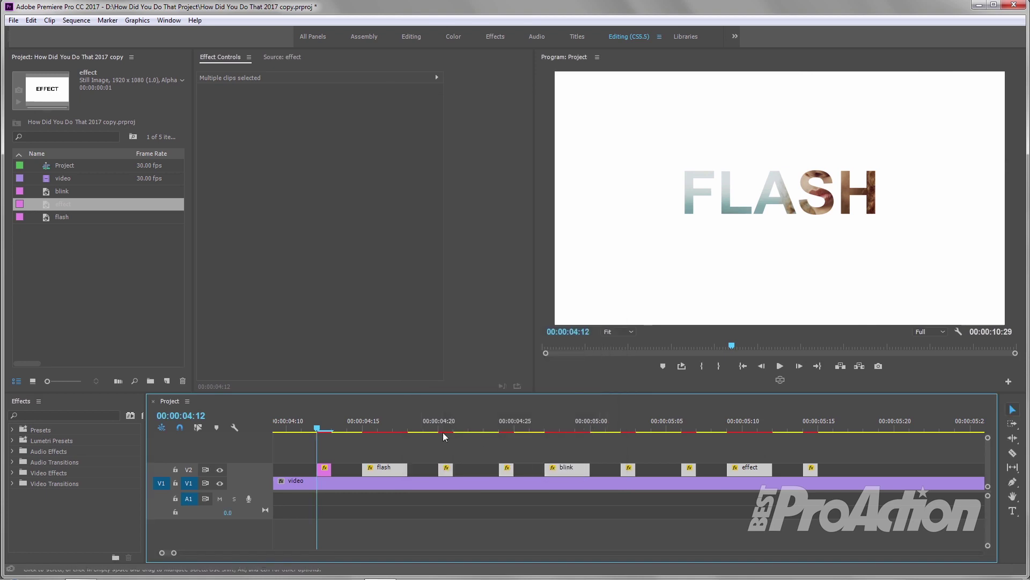
Set the longer flash clip and the blink clip to Subtract blend mode
left_click(387, 424)
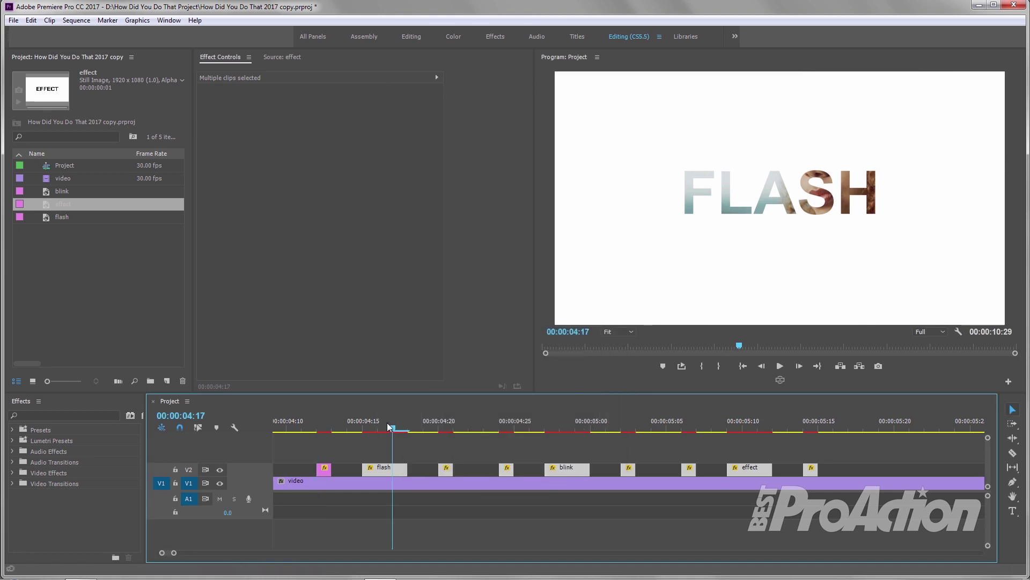
left_click(420, 466)
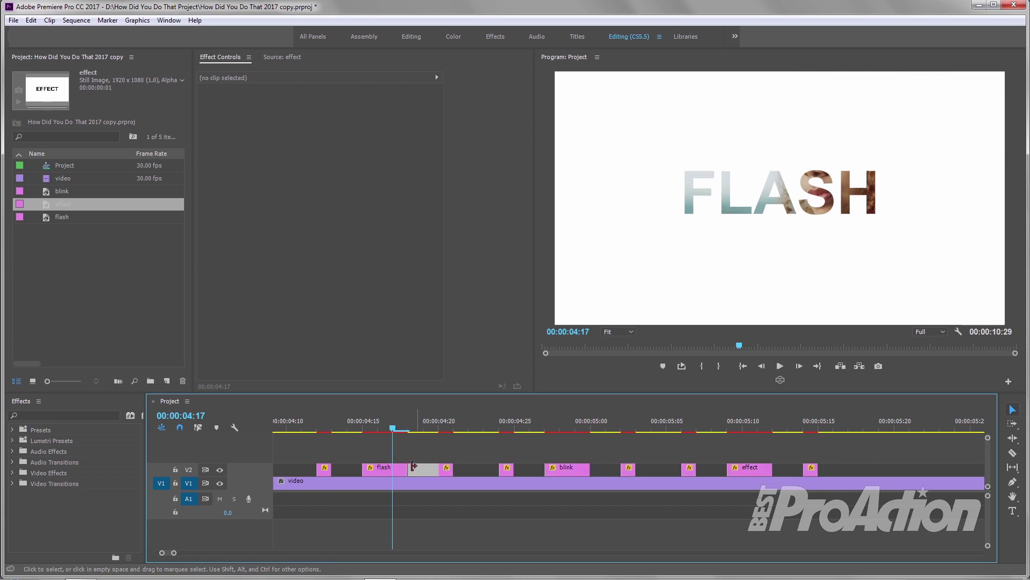
left_click(381, 469)
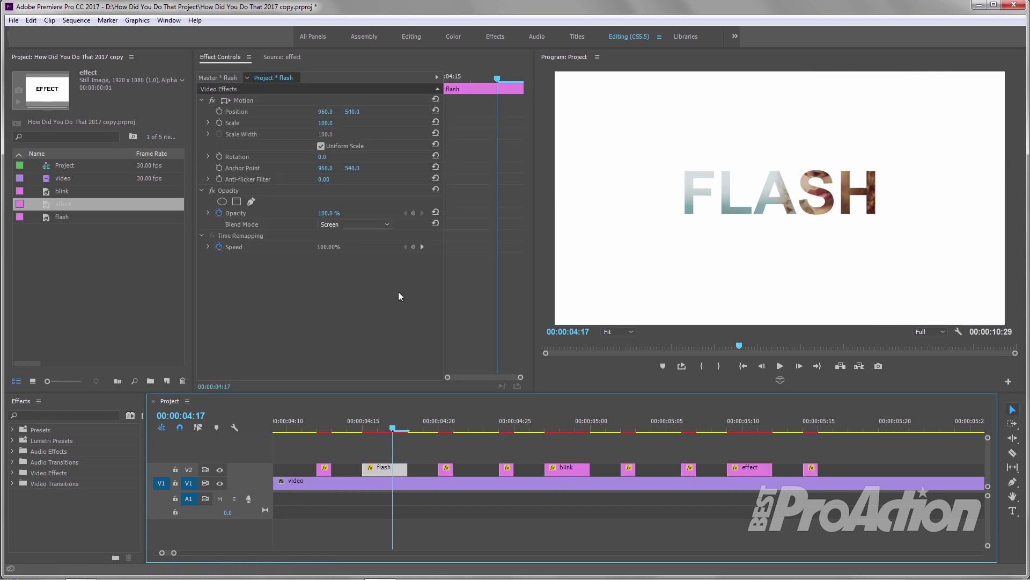
left_click(387, 225)
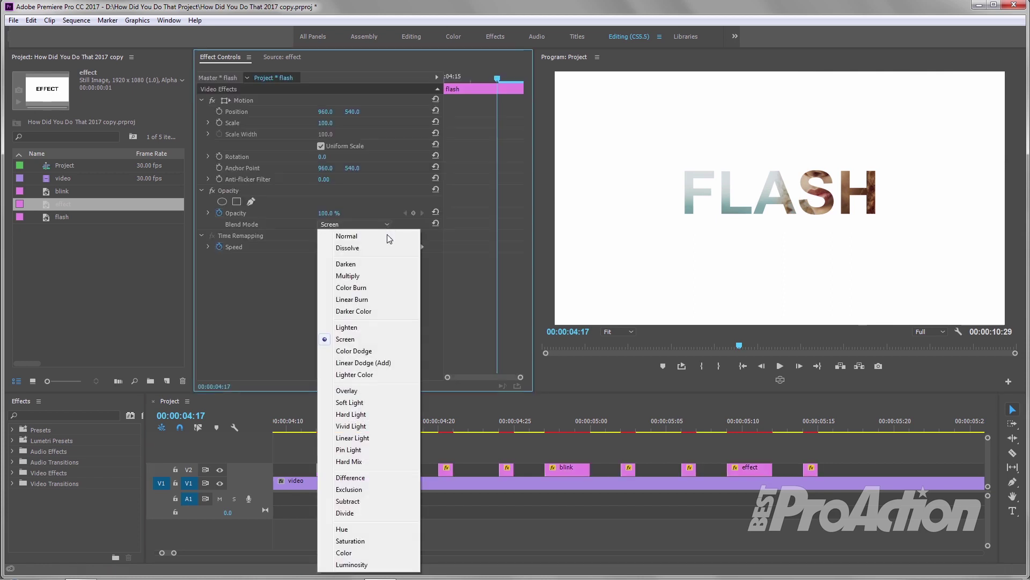
left_click(359, 502)
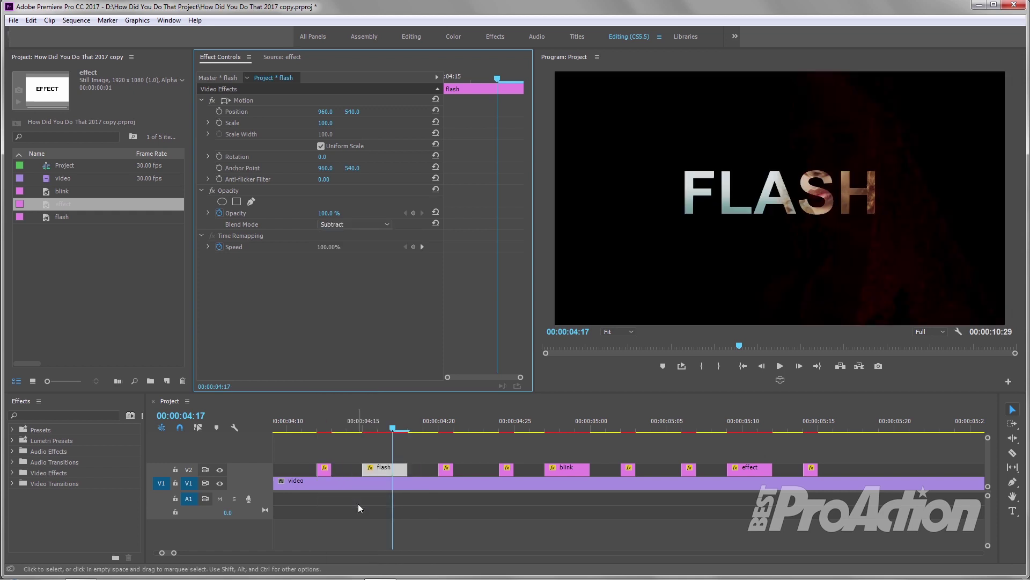
left_click(574, 427)
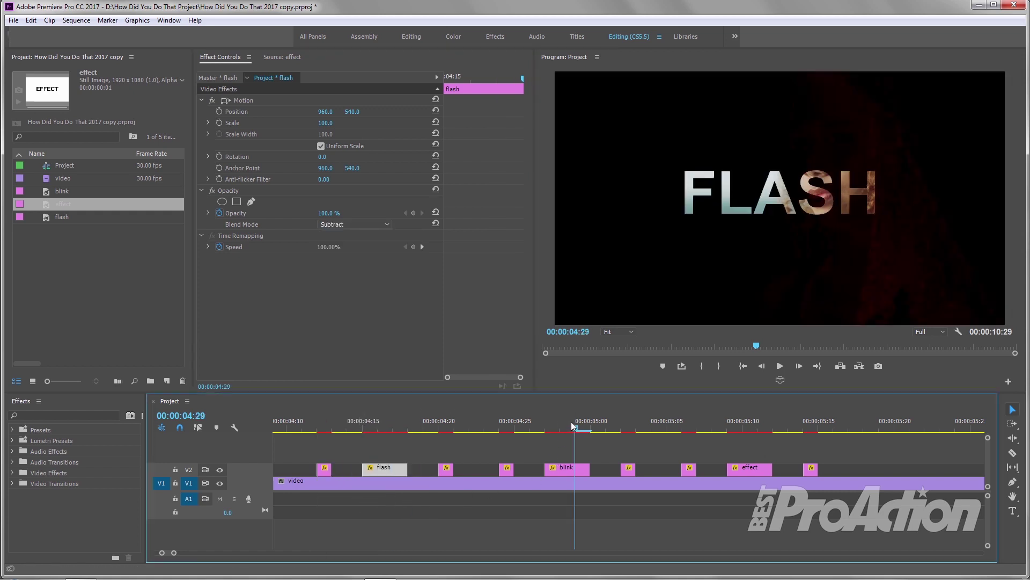
left_click(568, 470)
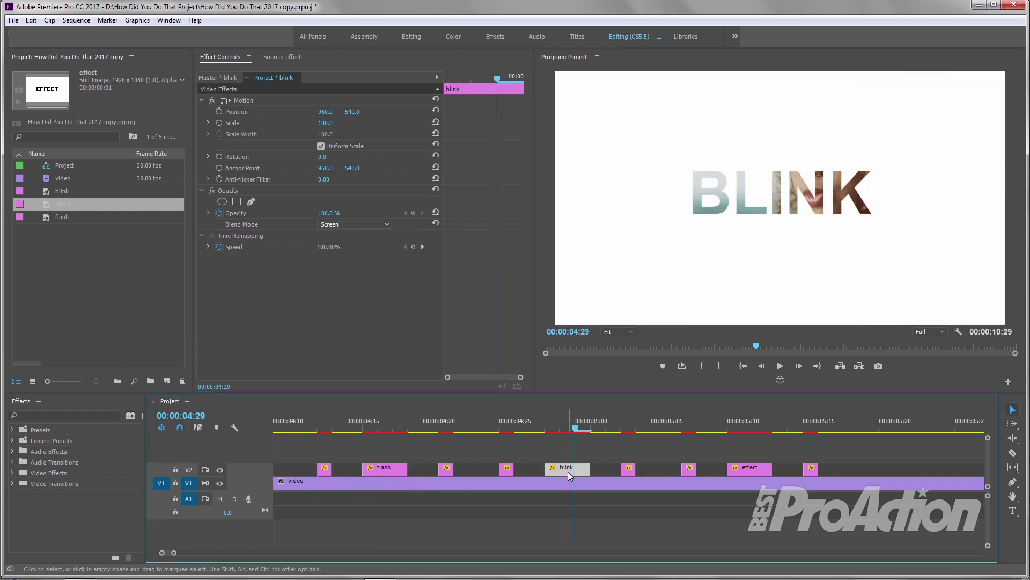
left_click(386, 225)
left_click(343, 502)
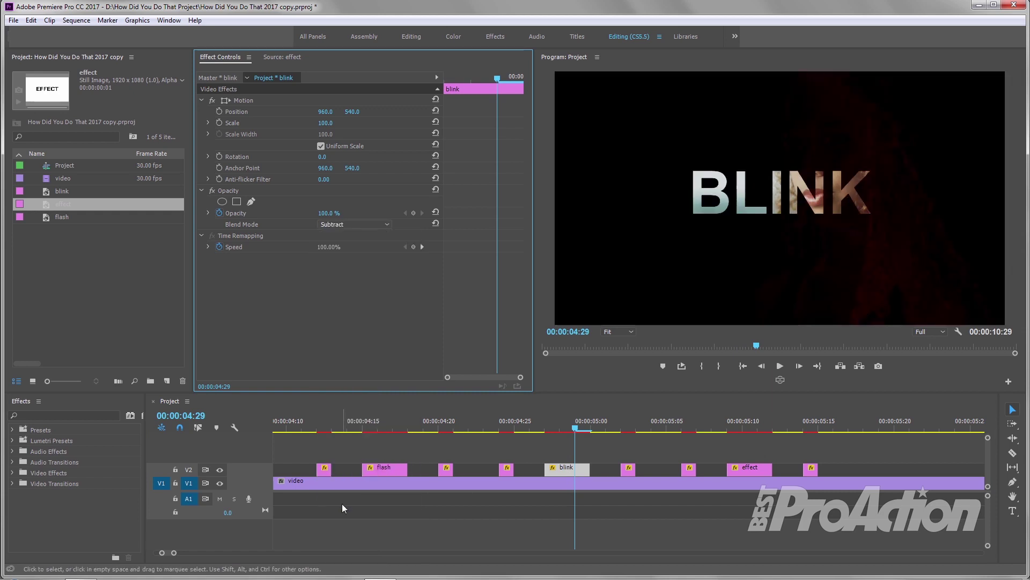
Set the longer effect clip to Subtract blending, then fit the whole sequence and render previews
left_click(748, 423)
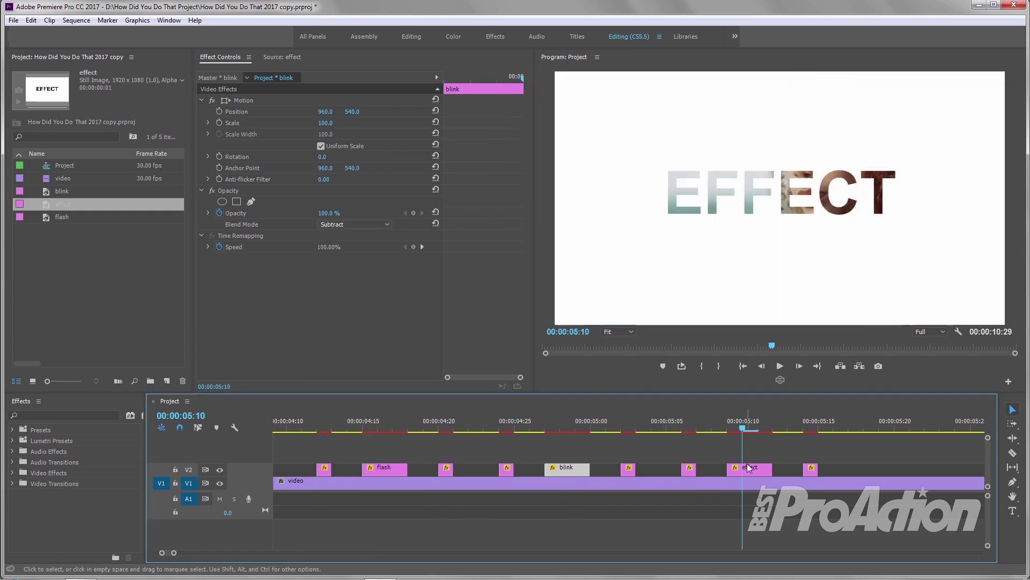
left_click(750, 470)
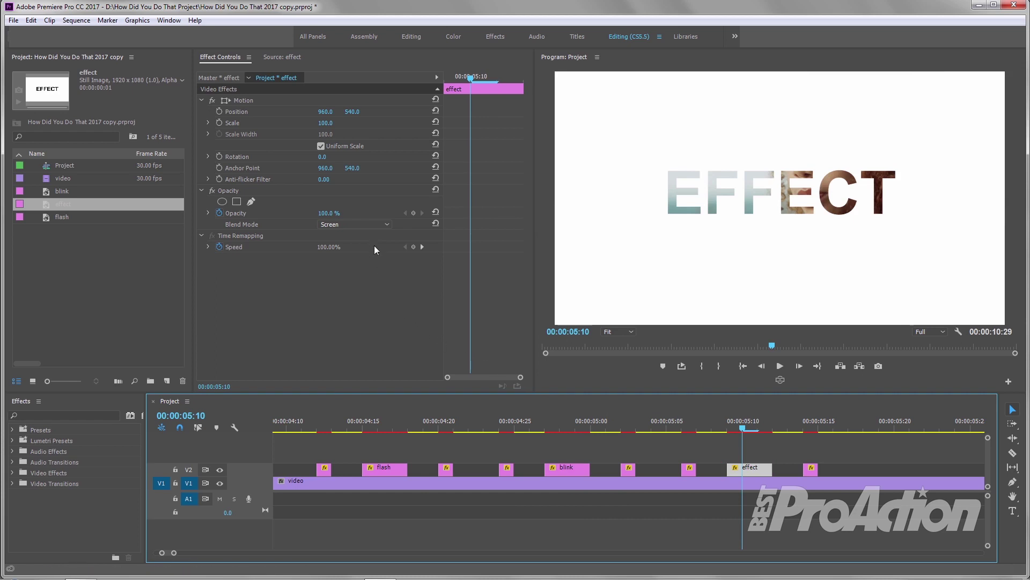
left_click(387, 222)
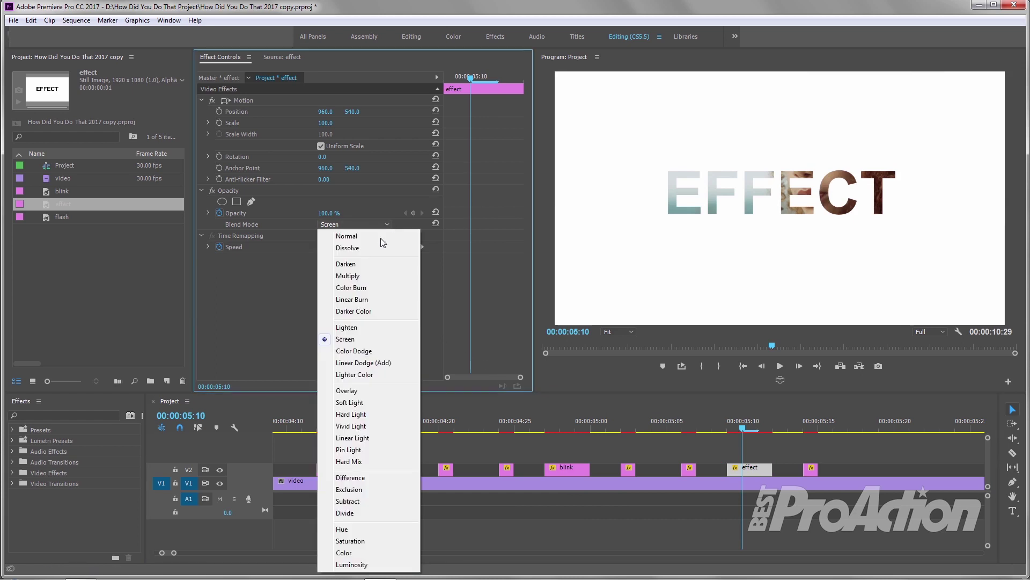
left_click(349, 501)
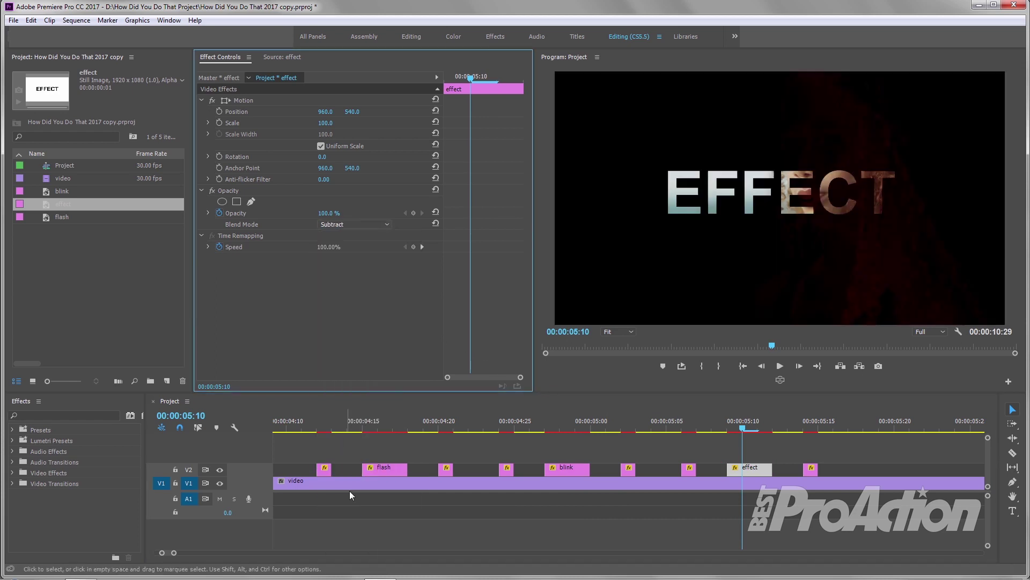
key("backslash")
key("Return")
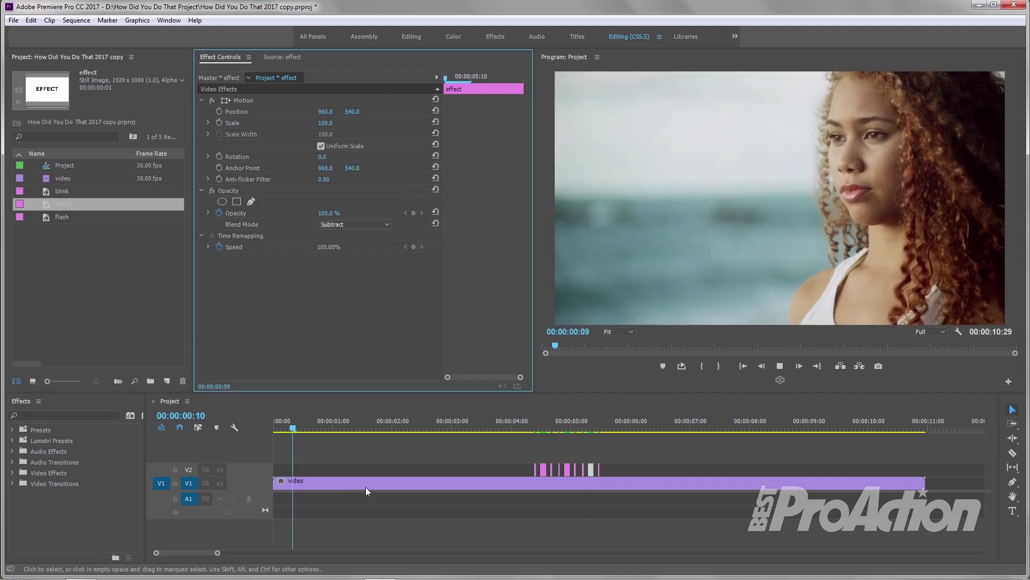
Play the sequence from 00:00:03:24 in the Program monitor to review the titles
left_click(500, 426)
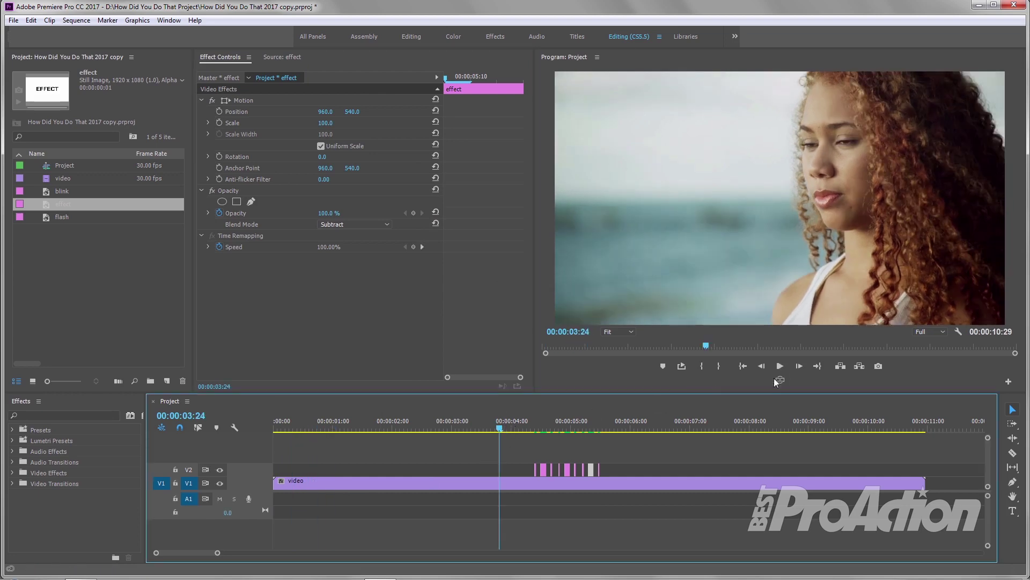
left_click(780, 366)
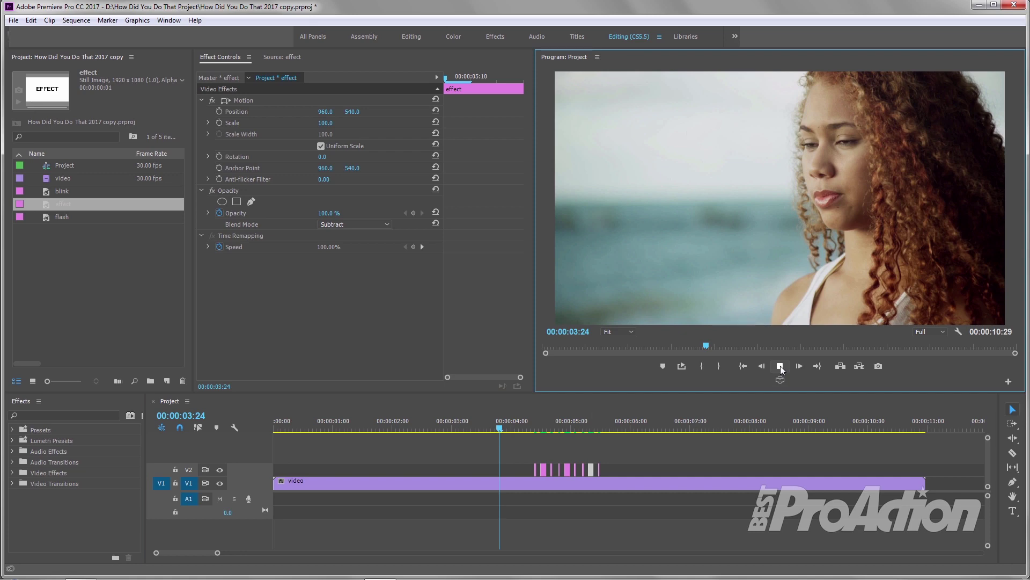